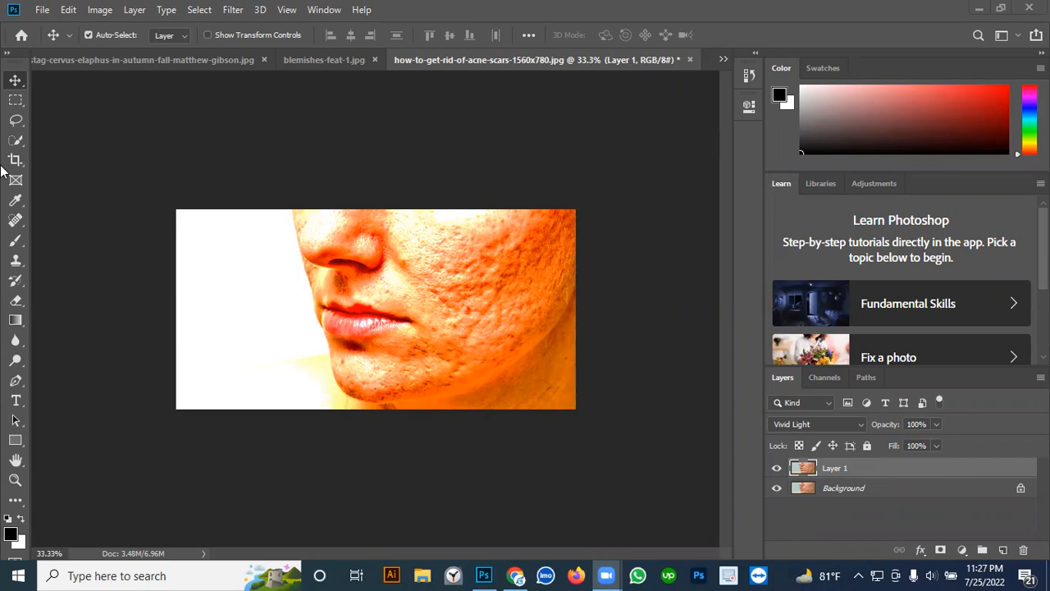
# Step: Delete the existing Layer 1 and duplicate the Background layer
pyautogui.click(845, 475)
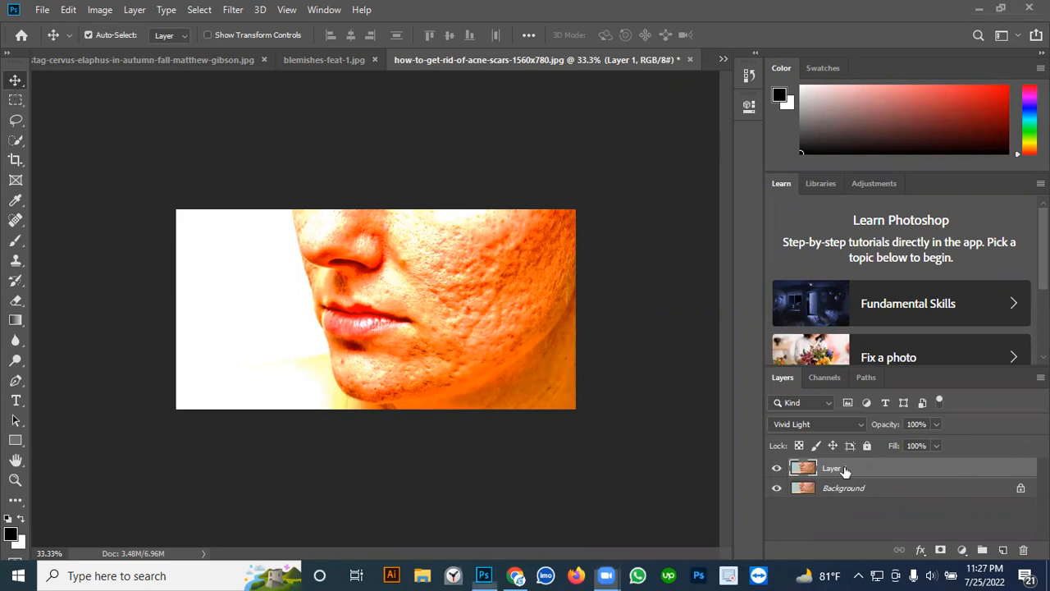
pyautogui.moveTo(869, 476); pyautogui.dragTo(1023, 548)
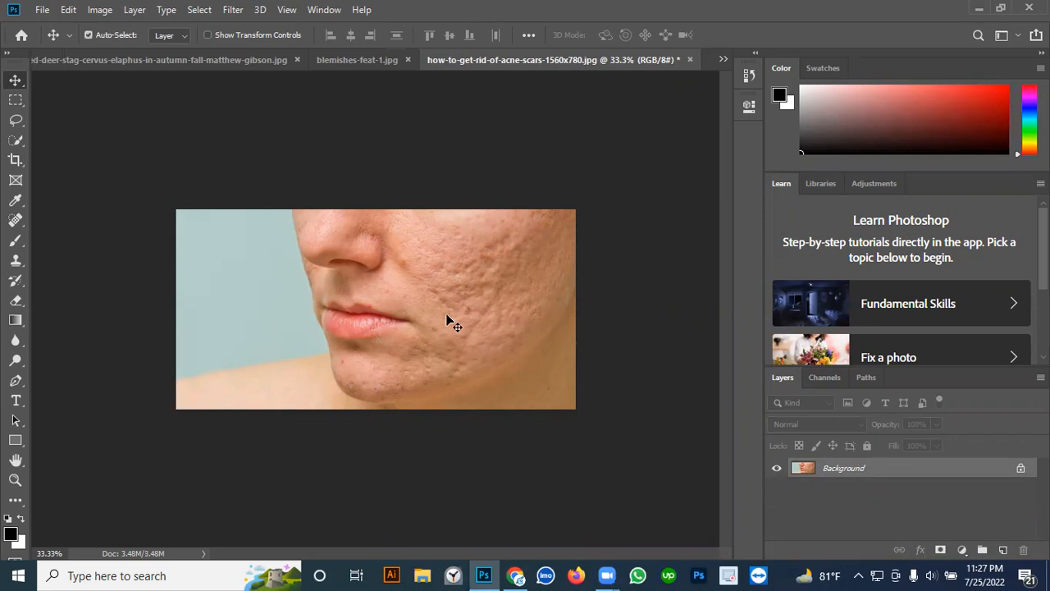
pyautogui.hotkey('ctrl', 'j')
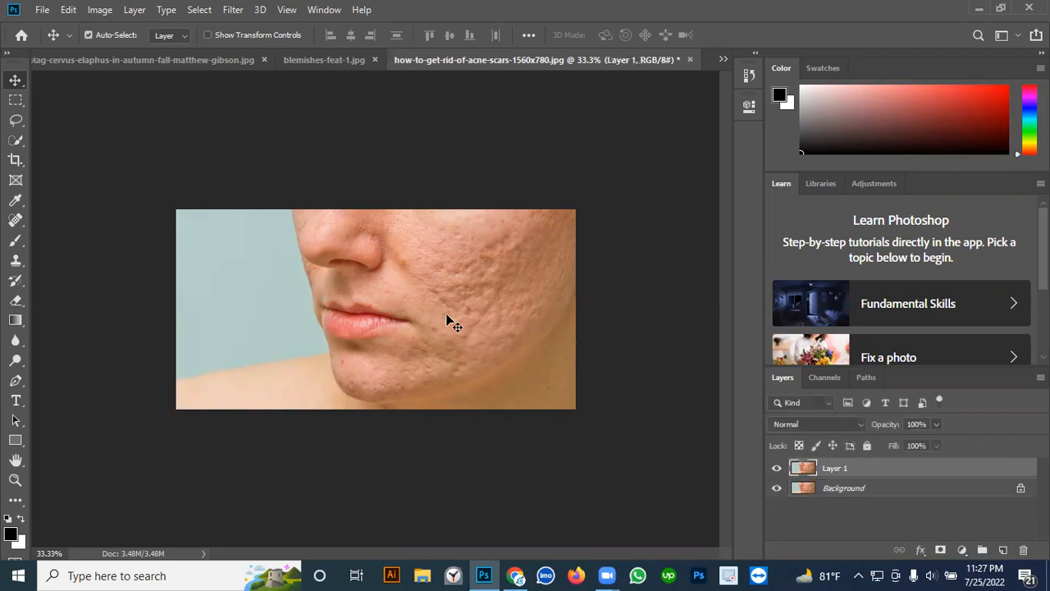
# Step: Set the duplicated layer's blend mode to Vivid Light and invert its colors
pyautogui.click(853, 425)
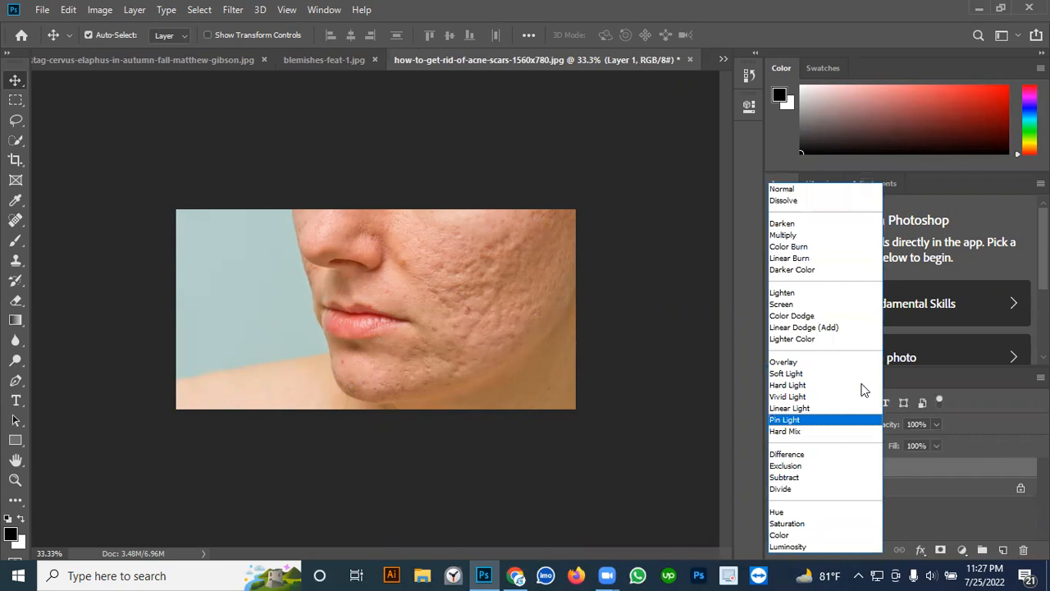
pyautogui.click(790, 397)
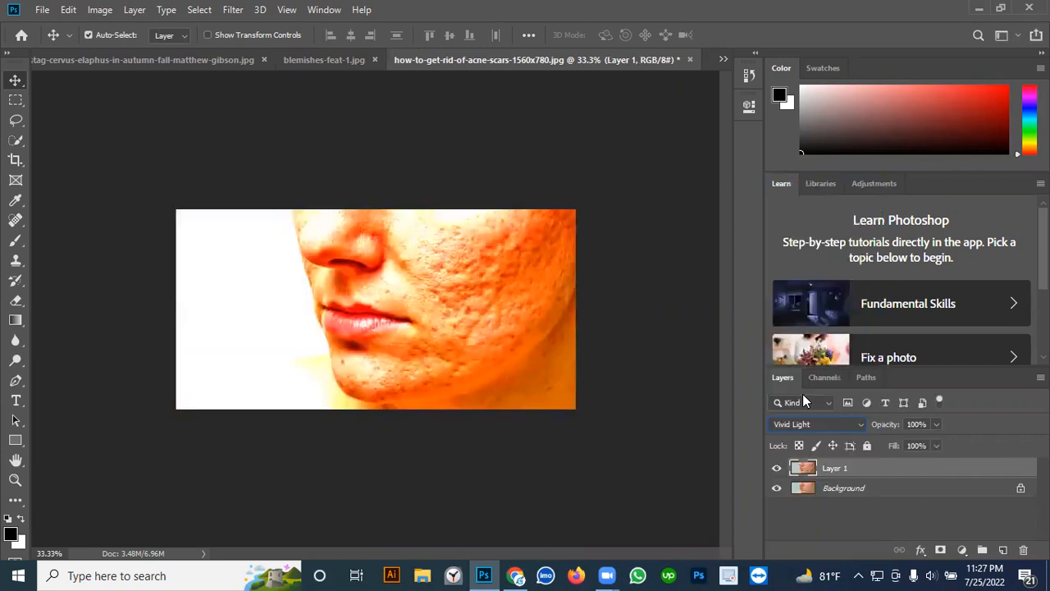
pyautogui.click(99, 11)
pyautogui.moveTo(138, 51)
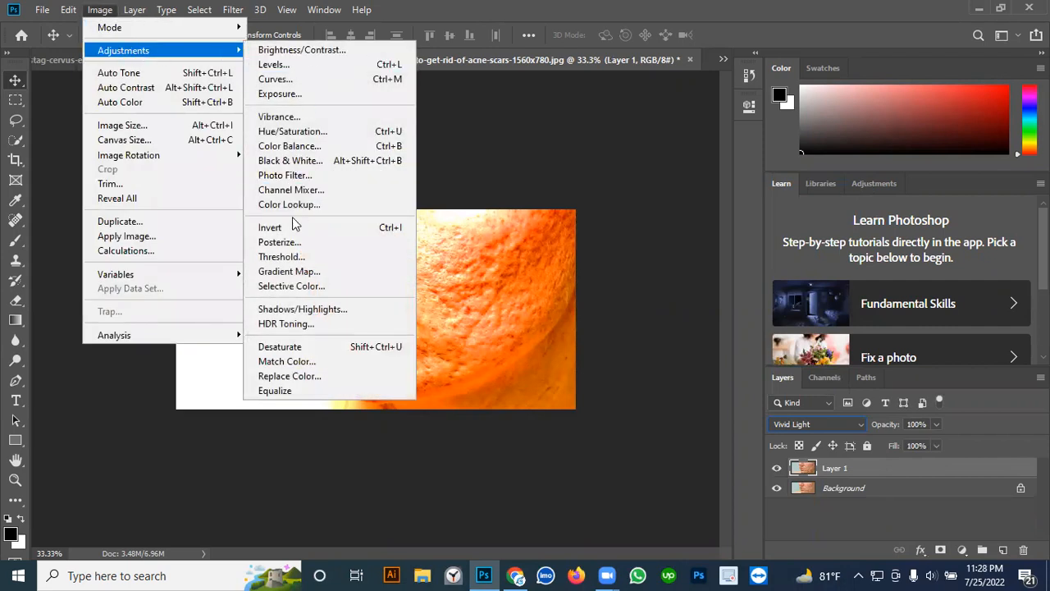
pyautogui.click(381, 229)
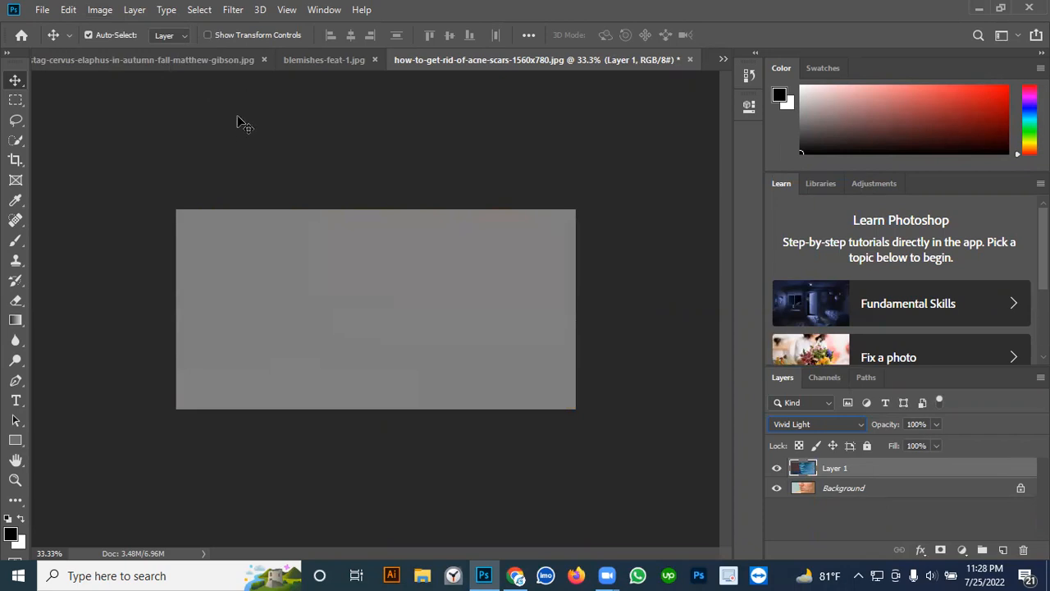
# Step: Apply a High Pass filter with a radius of 31.8 pixels to Layer 1
pyautogui.click(233, 12)
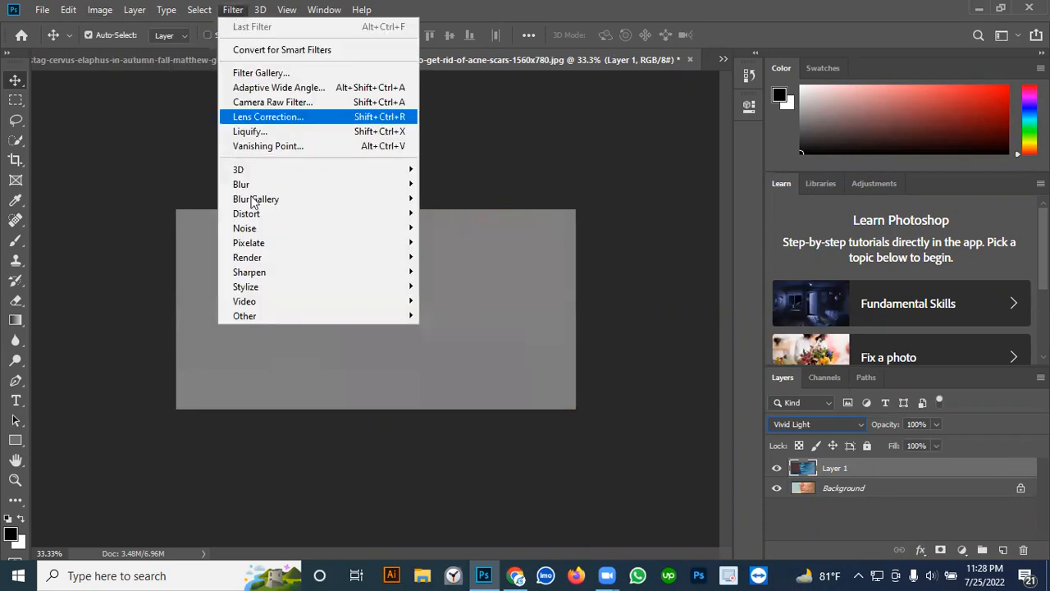
pyautogui.moveTo(287, 320)
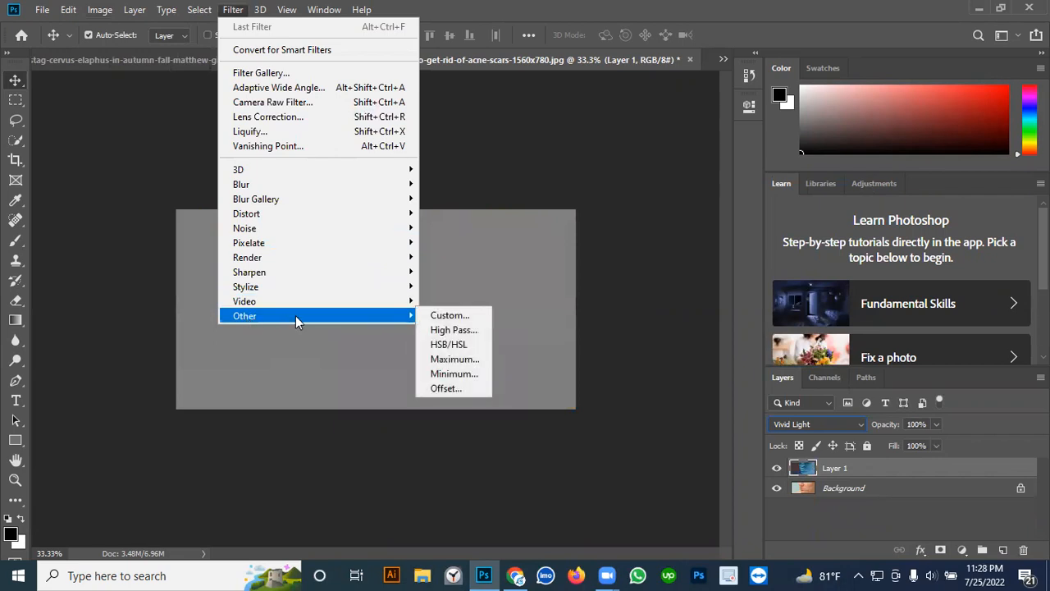
pyautogui.click(454, 330)
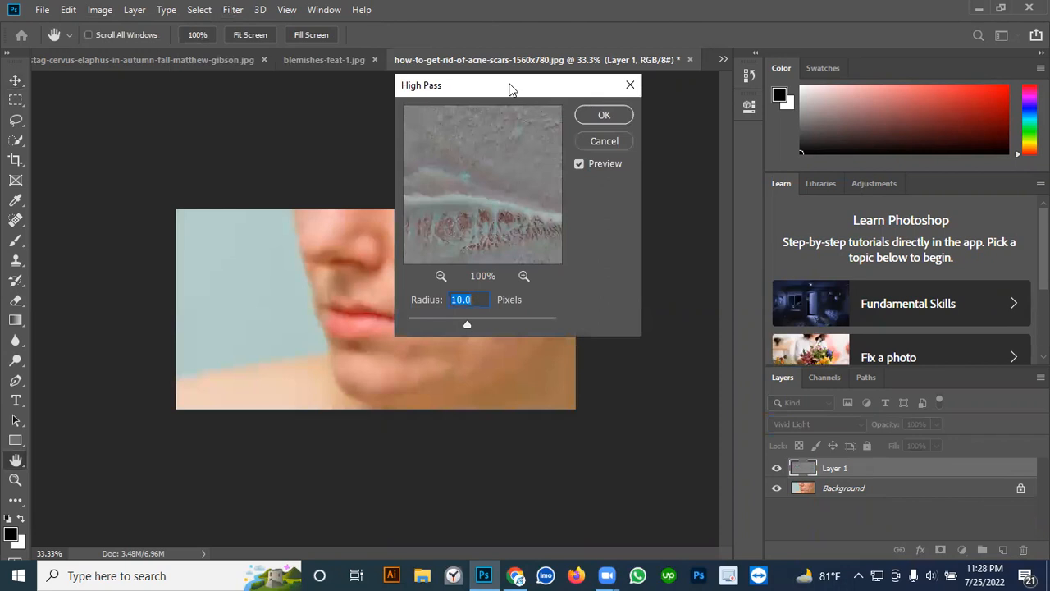
pyautogui.moveTo(536, 88); pyautogui.dragTo(706, 93)
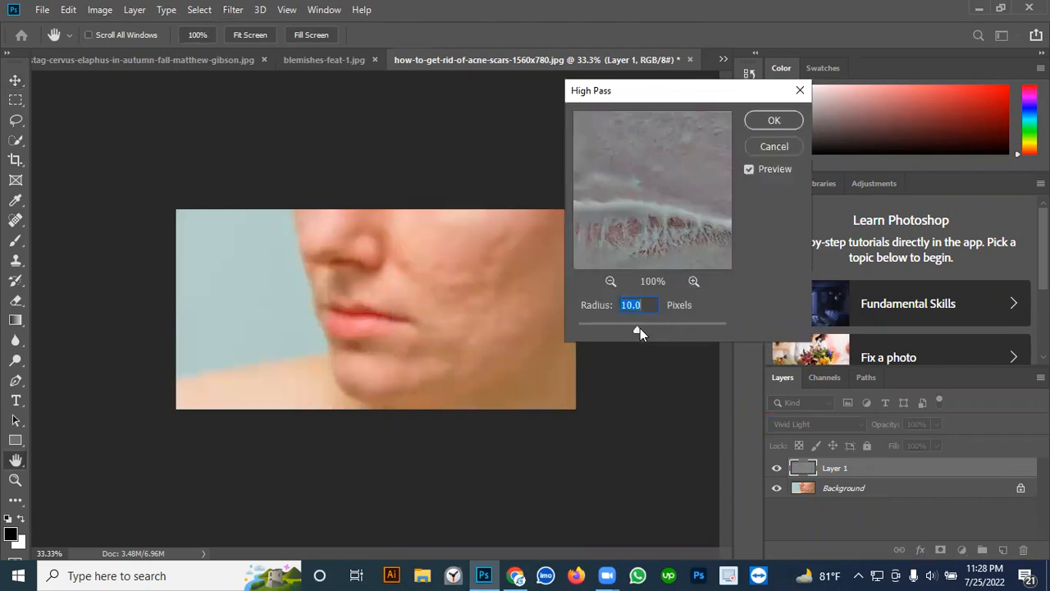
pyautogui.moveTo(655, 331); pyautogui.dragTo(649, 328)
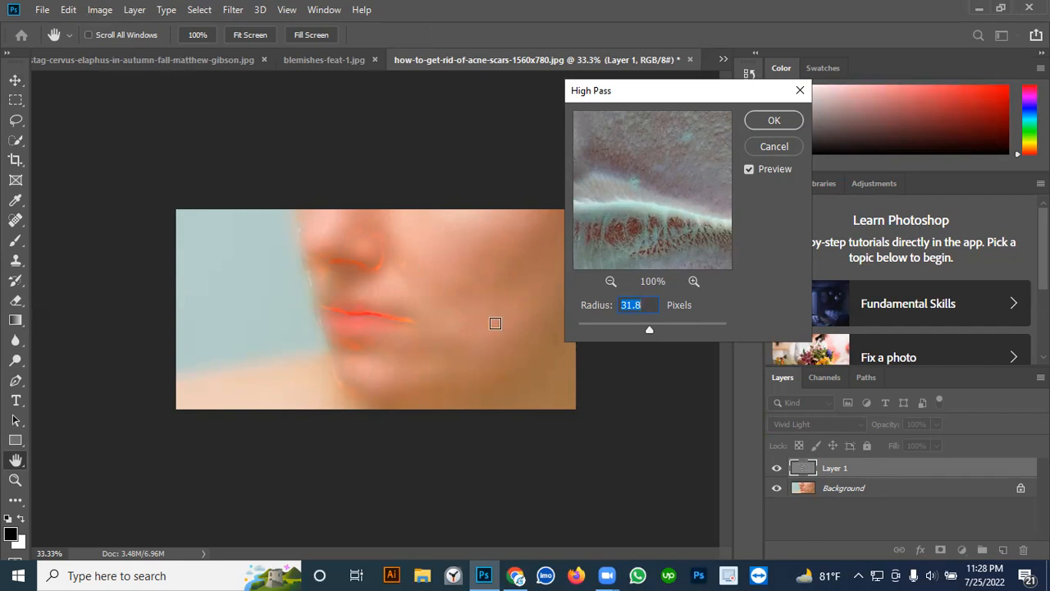
pyautogui.click(771, 120)
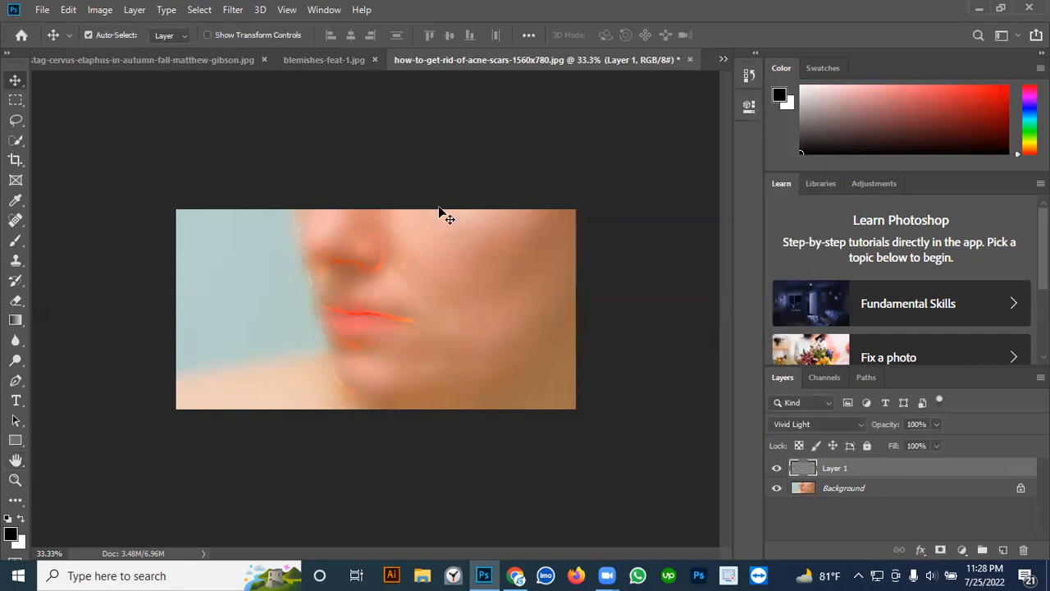
# Step: Apply a Gaussian Blur with a radius of 2.8 pixels to Layer 1
pyautogui.click(234, 10)
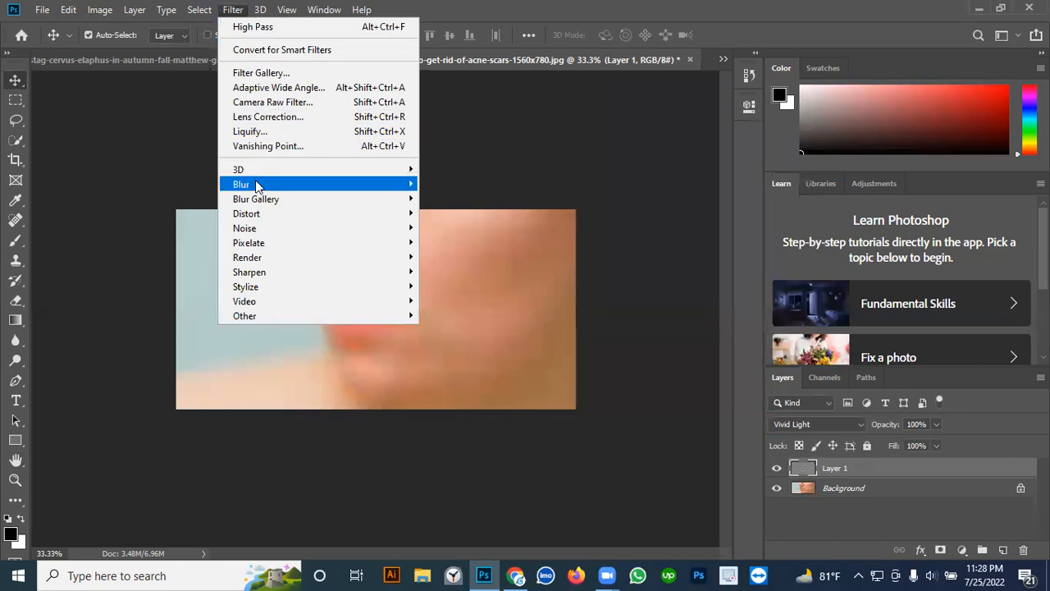
pyautogui.moveTo(288, 186)
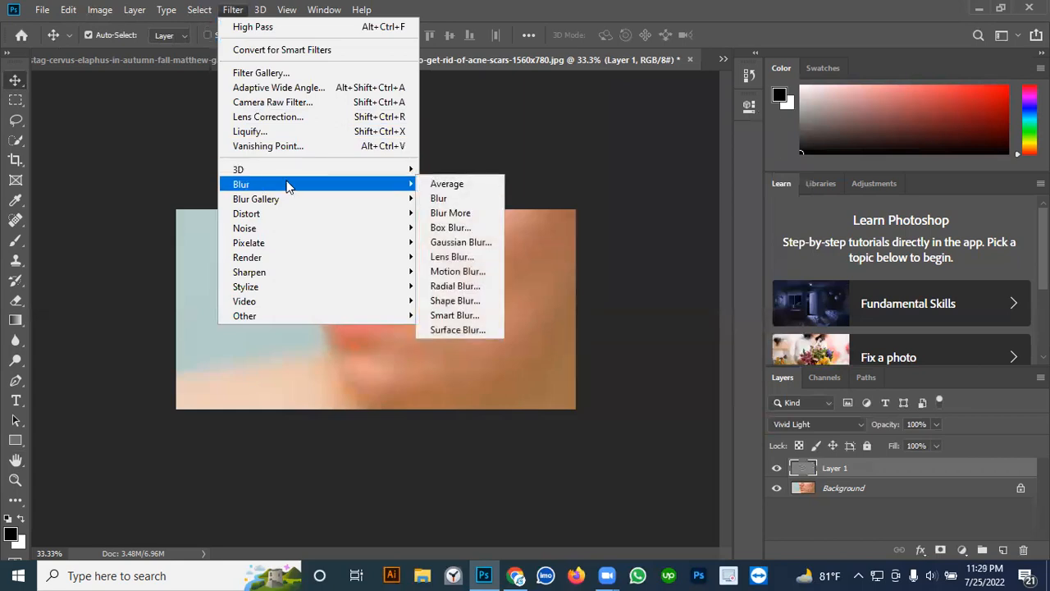
pyautogui.click(462, 242)
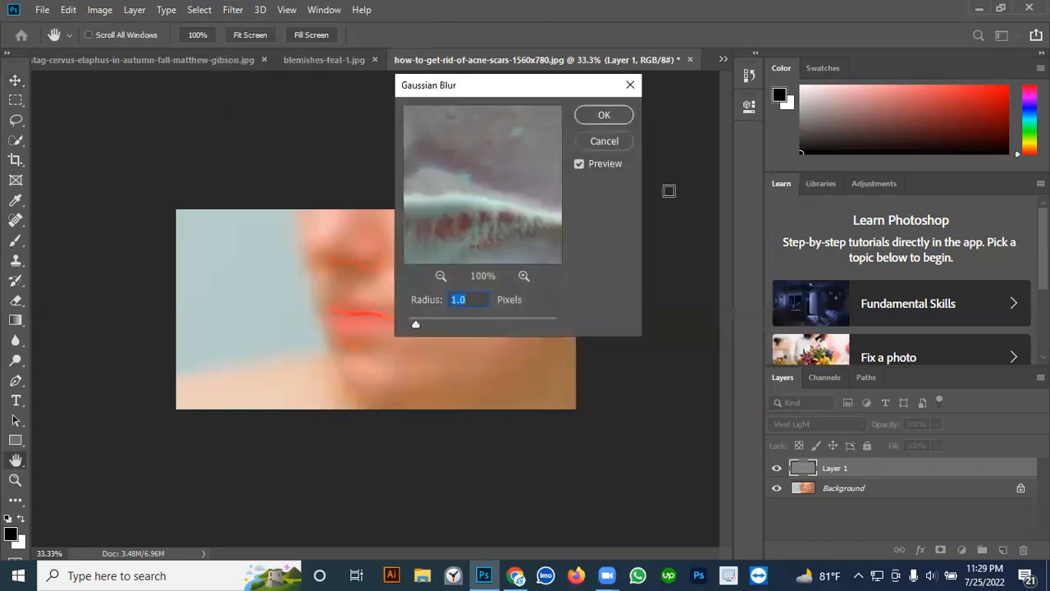
pyautogui.moveTo(557, 92); pyautogui.dragTo(752, 83)
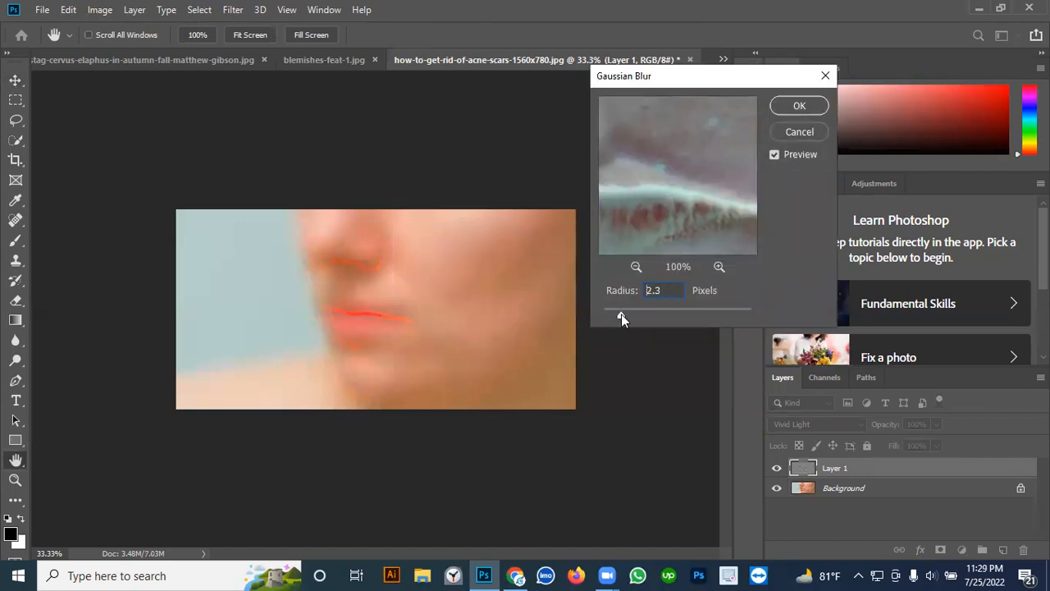
pyautogui.moveTo(621, 313); pyautogui.dragTo(626, 312)
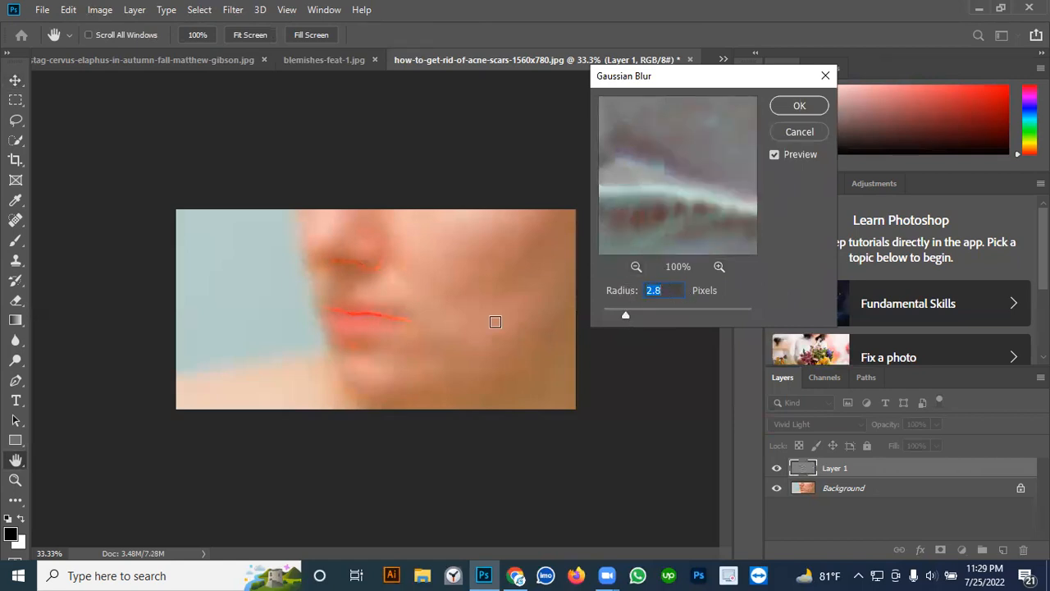
pyautogui.click(790, 111)
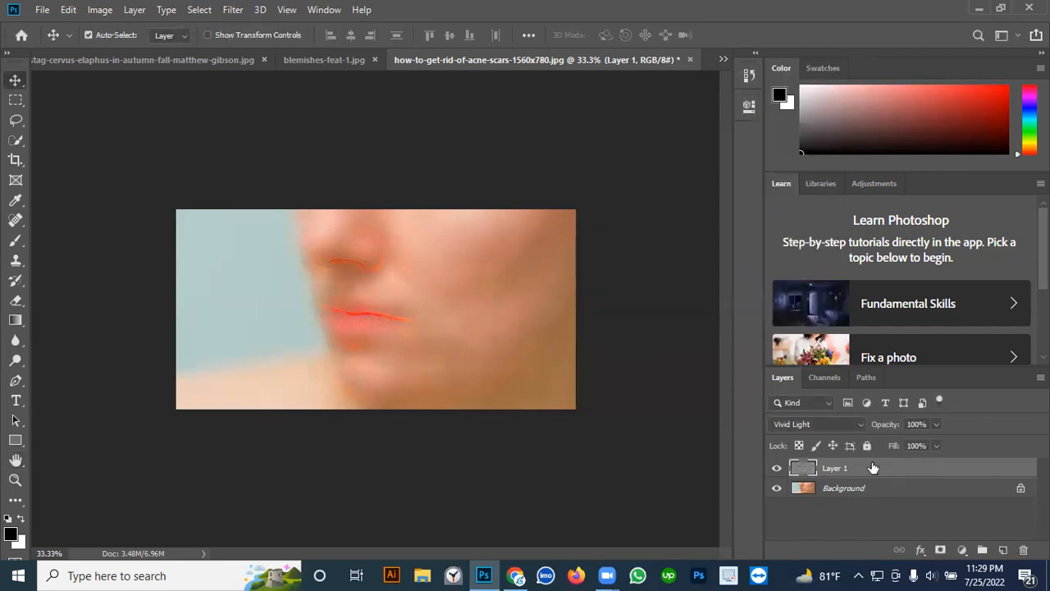
# Step: Add a layer mask to Layer 1, invert it to black, and compare the image with the layer hidden and shown
pyautogui.click(940, 550)
pyautogui.click(839, 467)
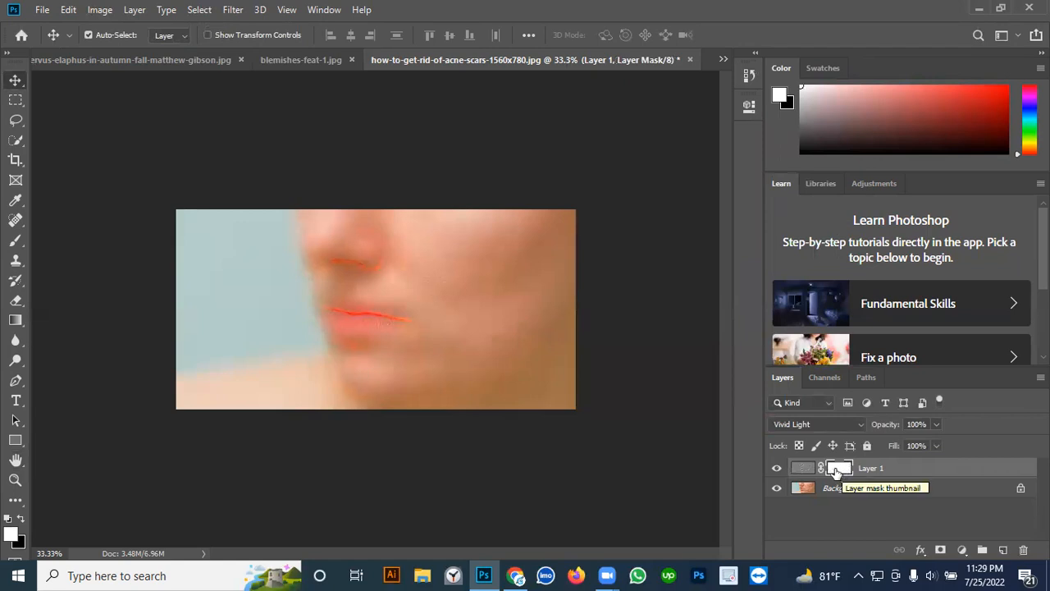
pyautogui.hotkey('ctrl', 'i')
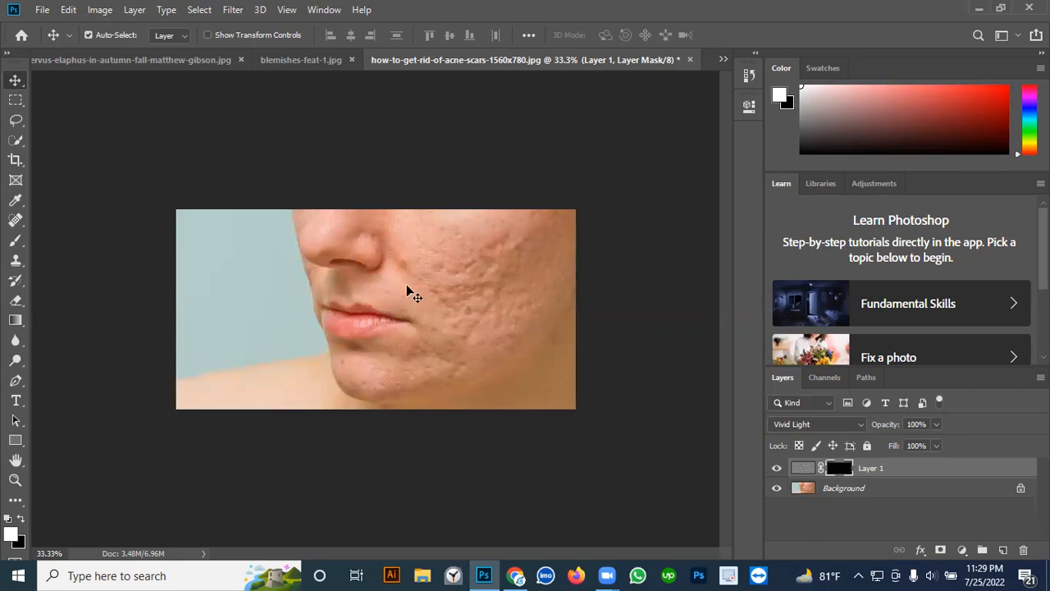
pyautogui.click(776, 468)
pyautogui.click(776, 468)
# Step: Activate the Brush tool with a soft tip and set its size to 175 px for painting on the mask
pyautogui.click(18, 240)
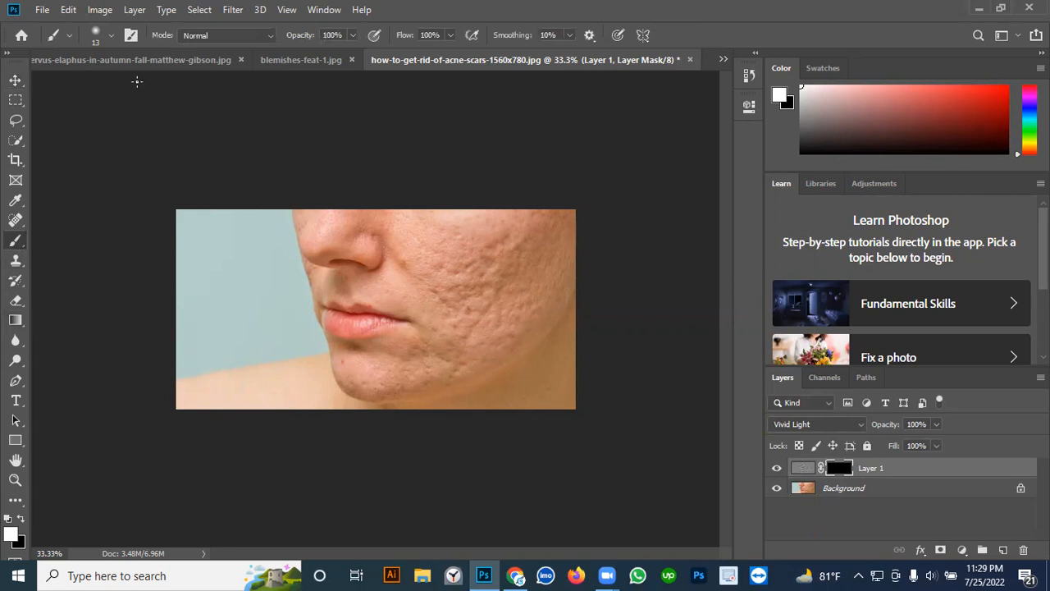
pyautogui.click(111, 35)
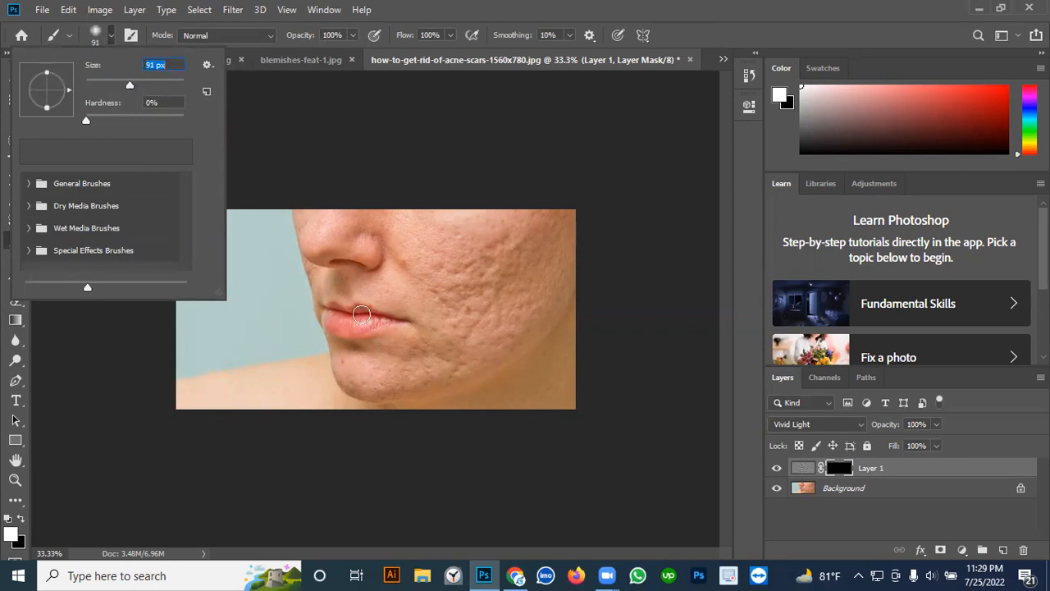
pyautogui.click(101, 34)
pyautogui.press(']')
pyautogui.press(']')
pyautogui.press(']')
pyautogui.press(']')
pyautogui.press(']')
pyautogui.press(']')
pyautogui.press(']')
pyautogui.press(']')
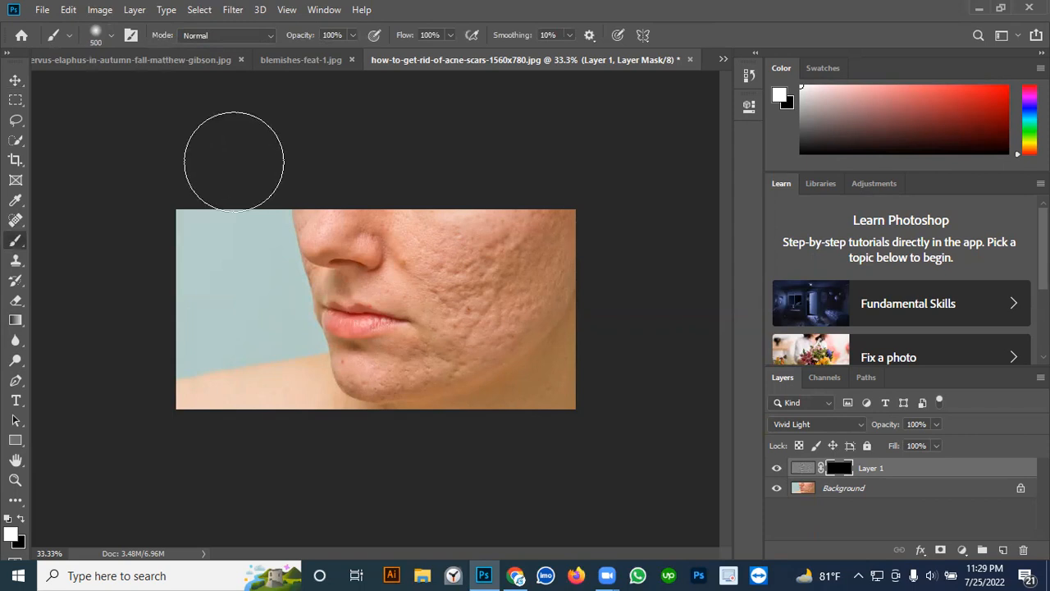
pyautogui.press('[')
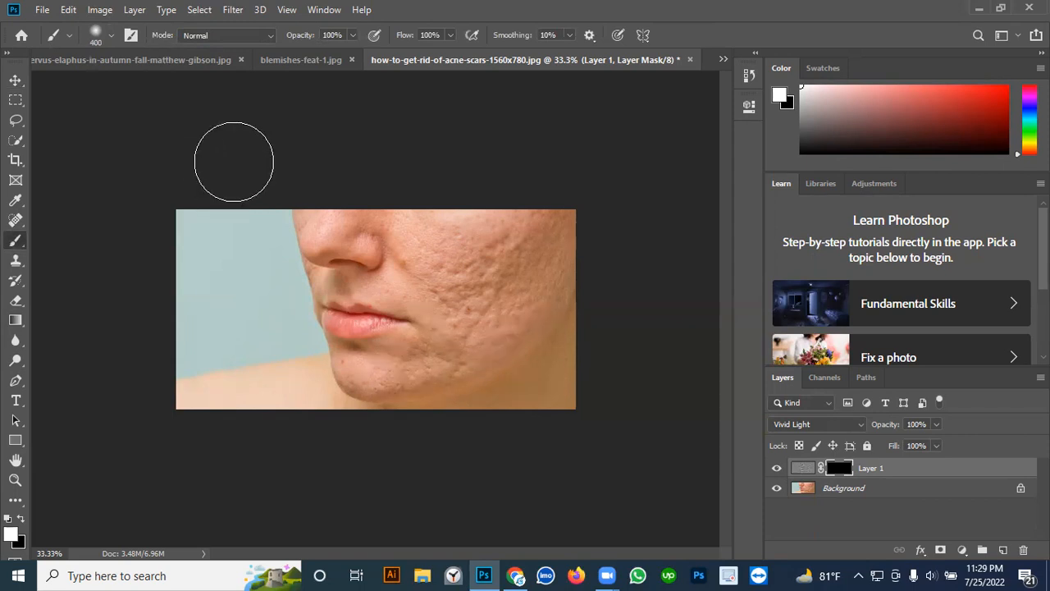
pyautogui.press('[')
pyautogui.press('[')
pyautogui.press('[')
pyautogui.press('[')
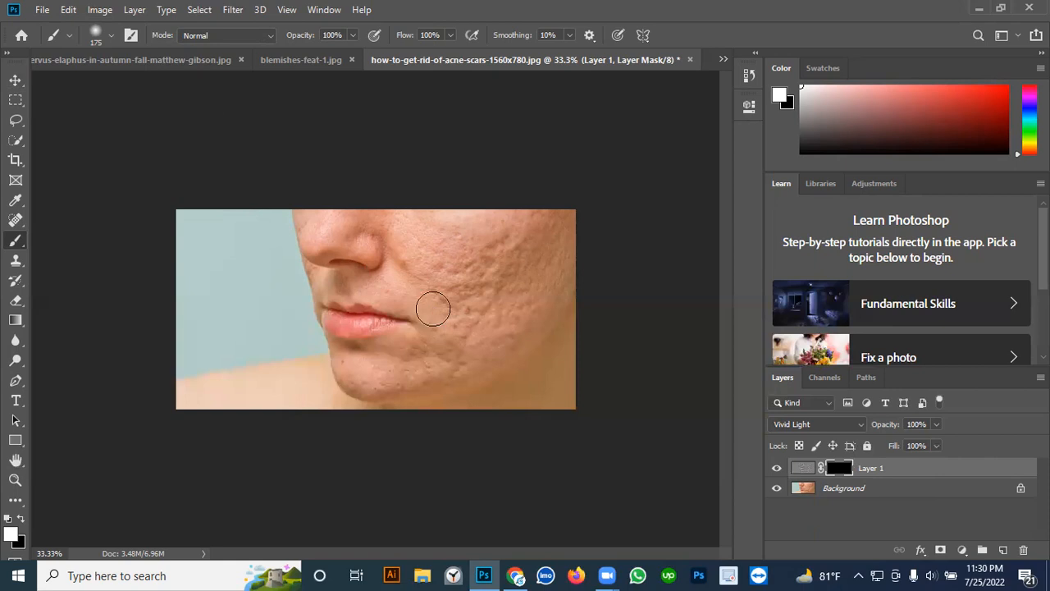
# Step: Paint white on Layer 1's mask over the acne scars across the cheek and jaw
pyautogui.scroll(4, 482, 331)
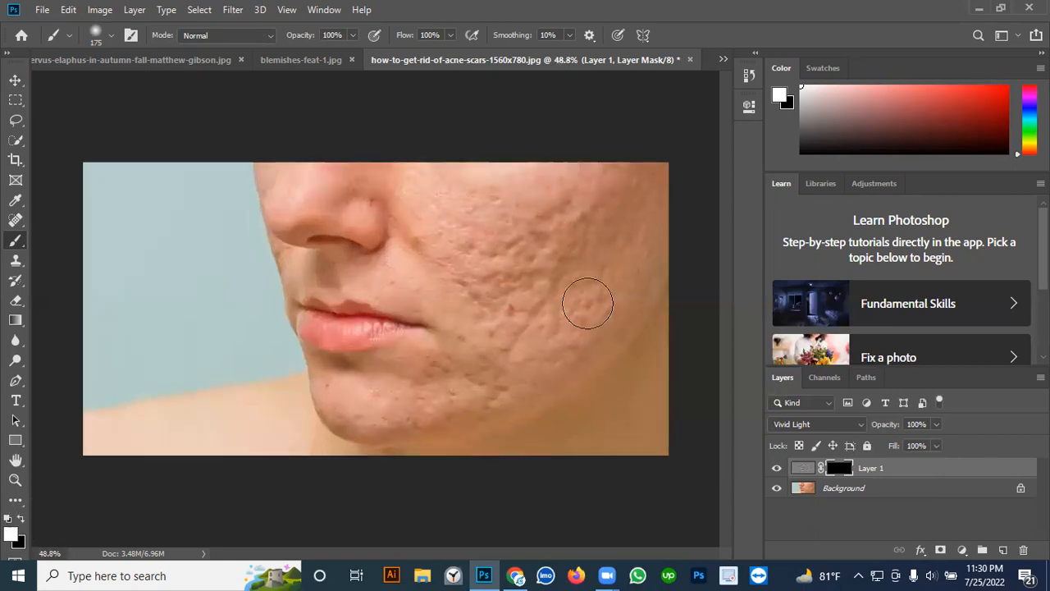
pyautogui.moveTo(506, 237); pyautogui.dragTo(520, 279)
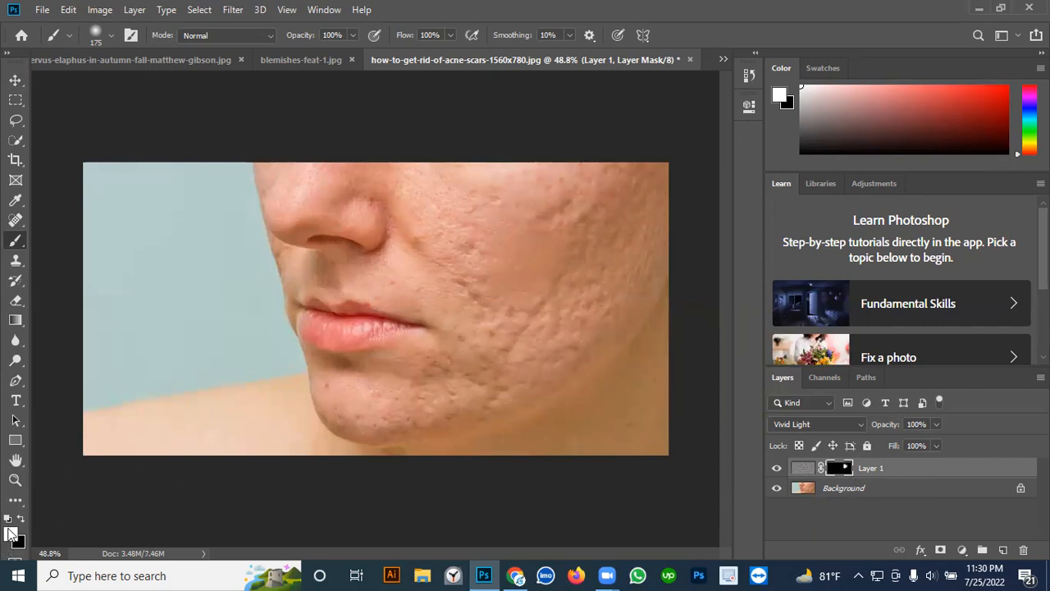
pyautogui.moveTo(578, 288)
pyautogui.mouseDown()
pyautogui.moveTo(517, 255)
pyautogui.moveTo(517, 219)
pyautogui.moveTo(567, 230)
pyautogui.moveTo(515, 202)
pyautogui.moveTo(598, 202)
pyautogui.moveTo(510, 185)
pyautogui.moveTo(573, 227)
pyautogui.moveTo(596, 212)
pyautogui.moveTo(617, 238)
pyautogui.moveTo(648, 190)
pyautogui.moveTo(484, 299)
pyautogui.moveTo(465, 265)
pyautogui.moveTo(445, 261)
pyautogui.moveTo(440, 217)
pyautogui.moveTo(418, 236)
pyautogui.moveTo(412, 263)
pyautogui.moveTo(430, 297)
pyautogui.moveTo(414, 290)
pyautogui.moveTo(464, 292)
pyautogui.moveTo(454, 324)
pyautogui.moveTo(462, 336)
pyautogui.moveTo(541, 329)
pyautogui.moveTo(434, 373)
pyautogui.mouseUp()
pyautogui.scroll(-2, 637, 235)
pyautogui.scroll(2, 439, 355)
pyautogui.scroll(-3, 441, 355)
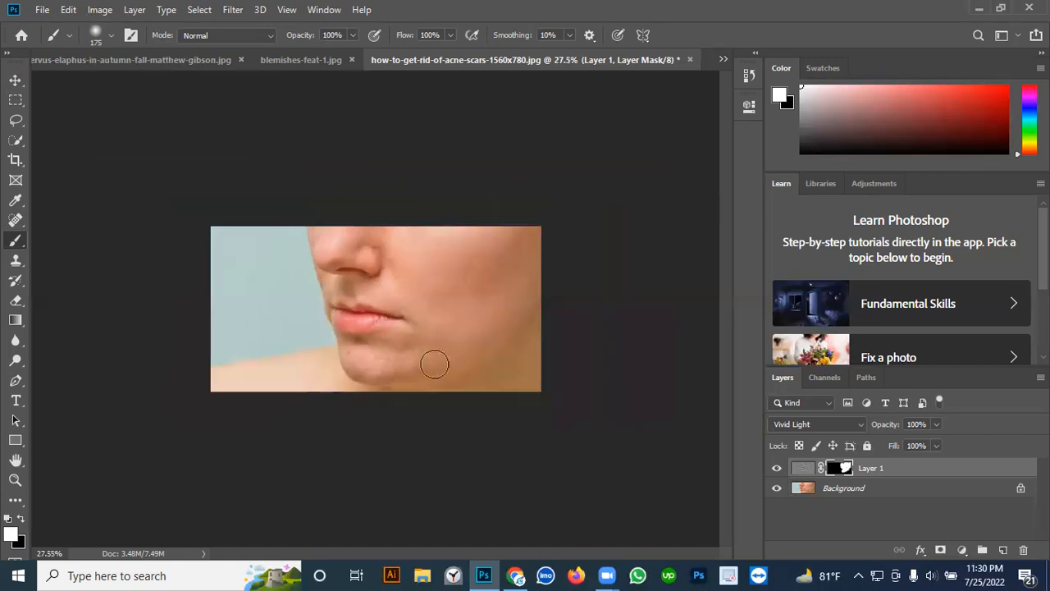
# Step: Reduce the brush to 100 px and paint white on the mask over the blemishes on the chin
pyautogui.scroll(4, 426, 361)
pyautogui.scroll(3, 411, 367)
pyautogui.scroll(-2, 421, 352)
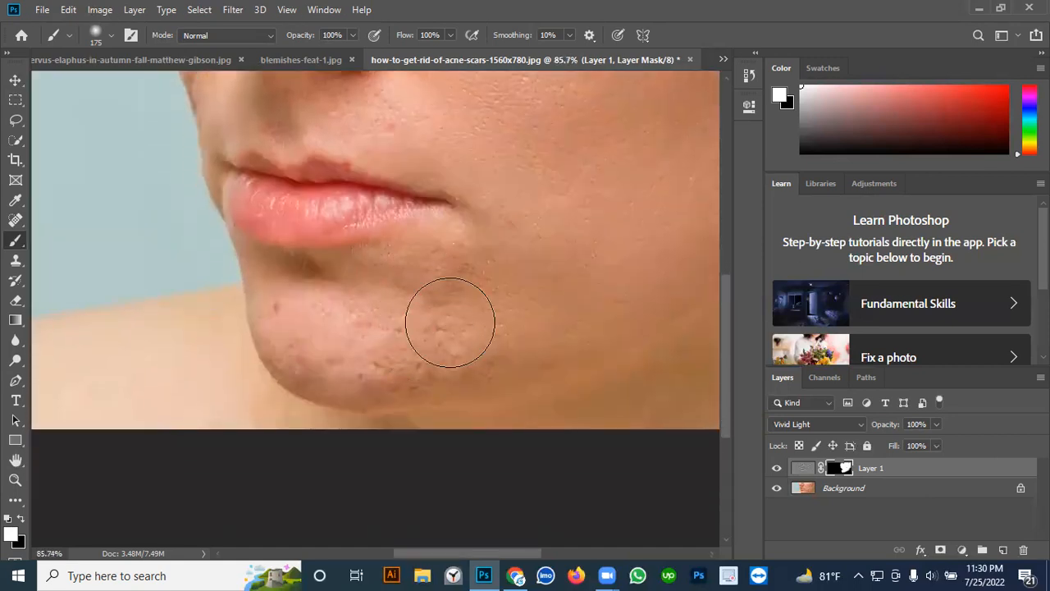
pyautogui.press('[')
pyautogui.press('[')
pyautogui.press('[')
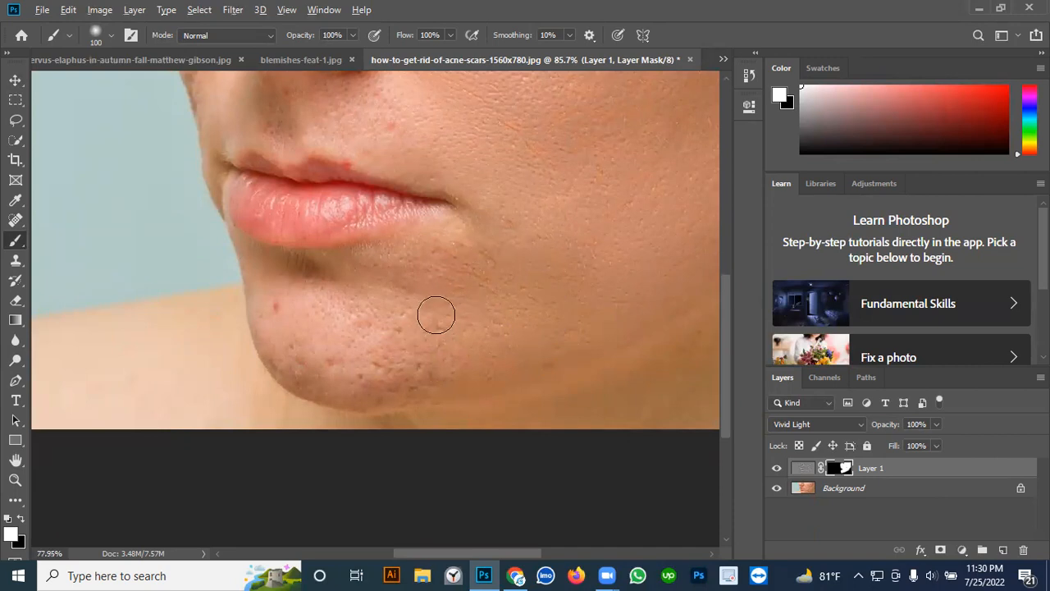
pyautogui.scroll(-2, 443, 316)
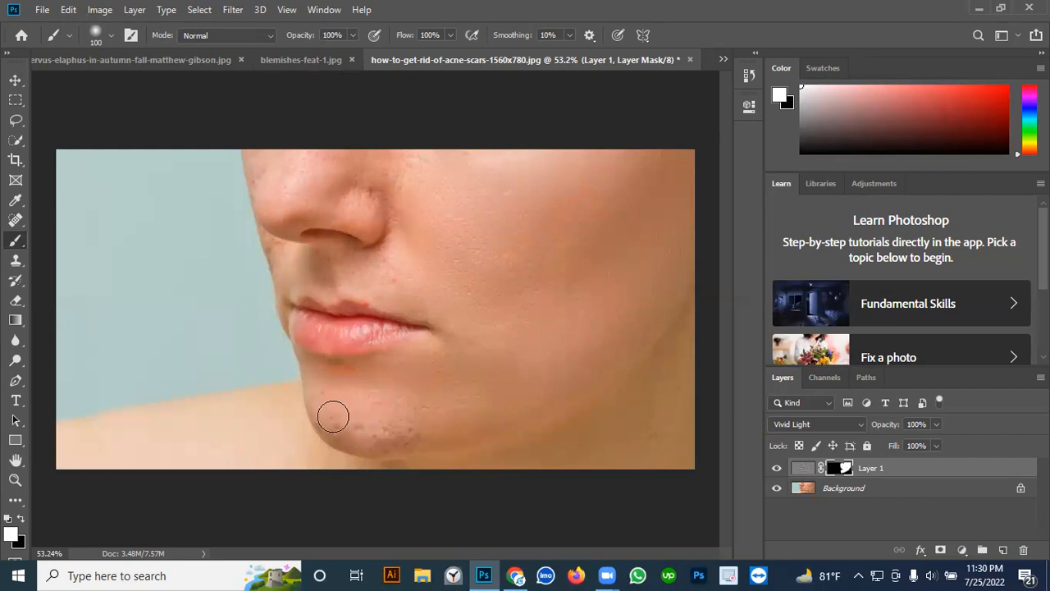
pyautogui.scroll(-1, 472, 364)
pyautogui.scroll(-4, 456, 354)
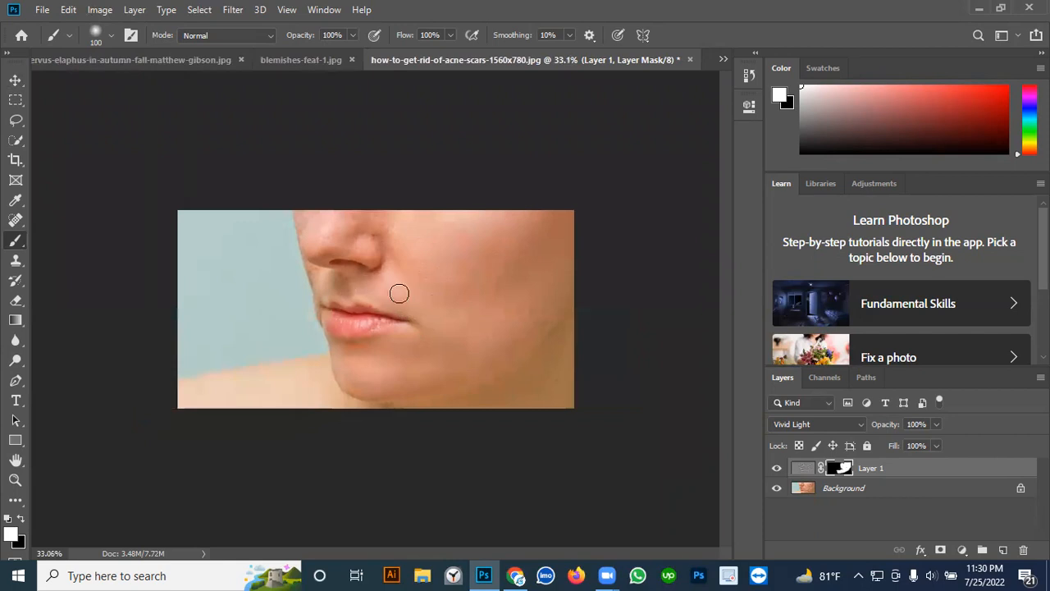
# Step: Reduce the brush to 80 px and paint white on the mask over the skin of the nose
pyautogui.click(304, 214)
pyautogui.scroll(2, 363, 284)
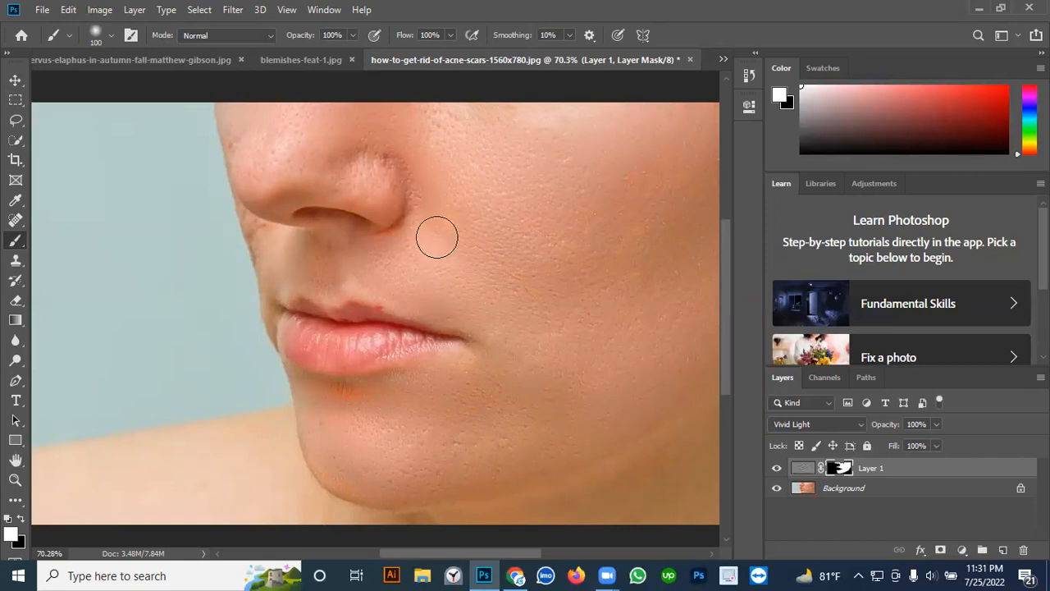
pyautogui.press('[')
pyautogui.press('[')
pyautogui.moveTo(365, 180)
pyautogui.mouseDown()
pyautogui.moveTo(347, 164)
pyautogui.moveTo(296, 159)
pyautogui.mouseUp()
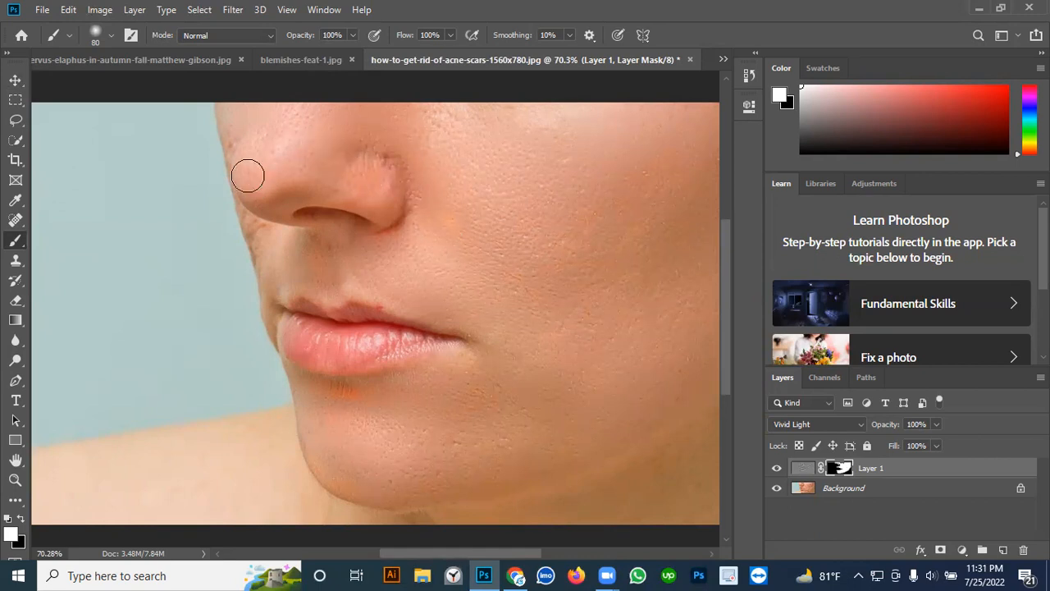
# Step: Paint white on Layer 1's mask with the 80 px brush over the skin beside the upper lip along the face's far edge
pyautogui.scroll(-3, 323, 186)
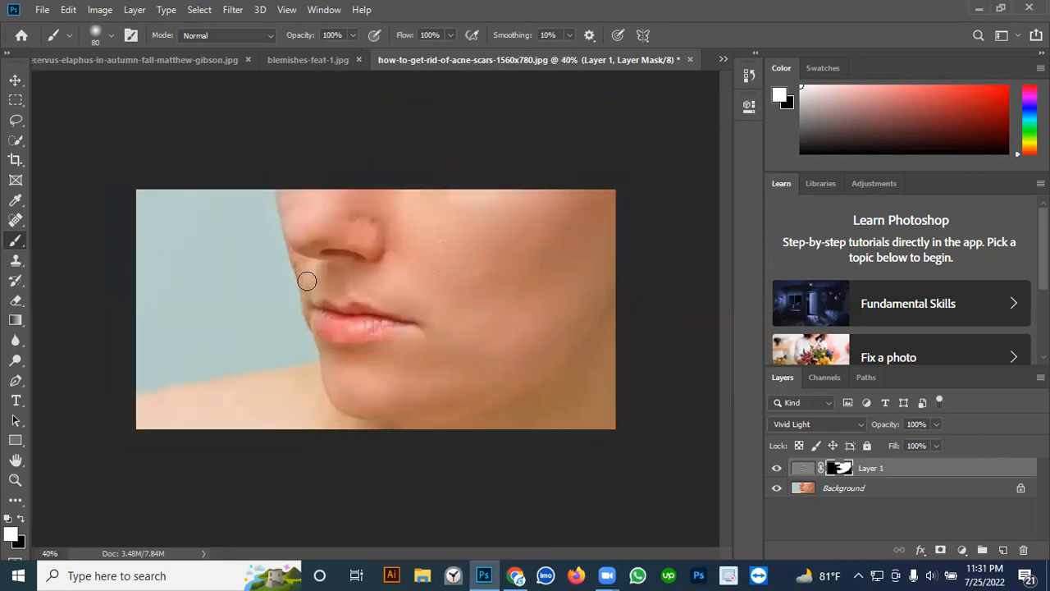
pyautogui.scroll(5, 310, 274)
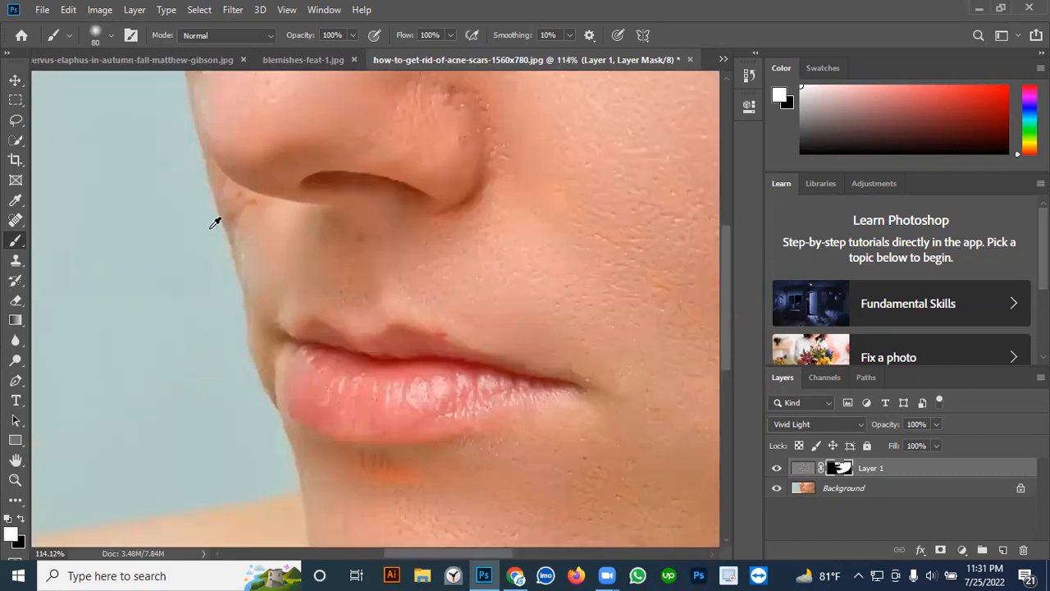
pyautogui.scroll(2, 230, 223)
pyautogui.scroll(-1, 246, 223)
pyautogui.moveTo(276, 209)
pyautogui.mouseDown()
pyautogui.moveTo(301, 251)
pyautogui.moveTo(291, 280)
pyautogui.mouseUp()
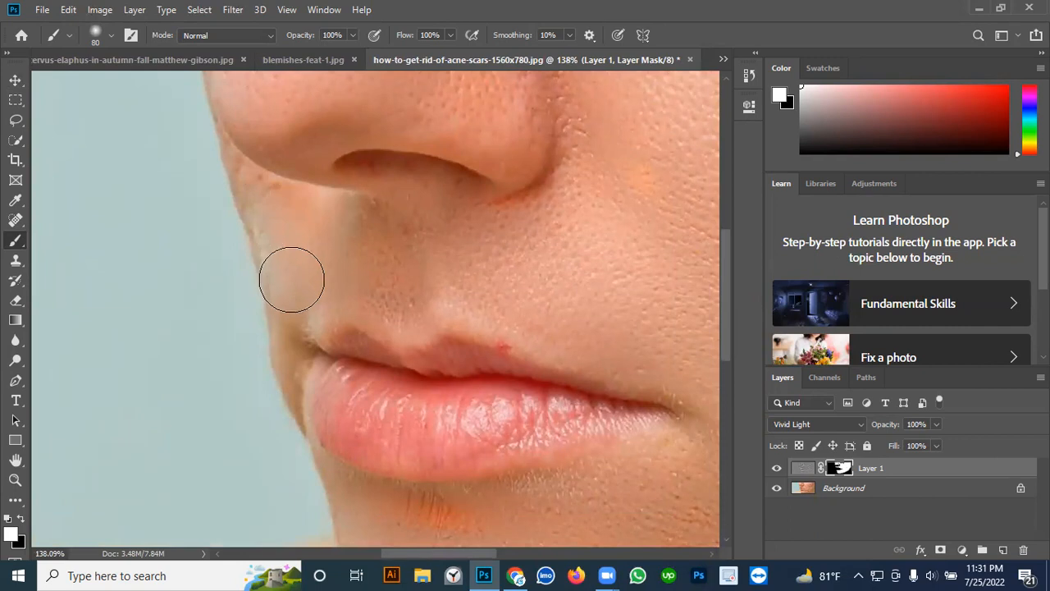
# Step: Compare the skin before and after retouching by repeatedly toggling Layer 1's visibility with the whole photo in view
pyautogui.scroll(-5, 303, 263)
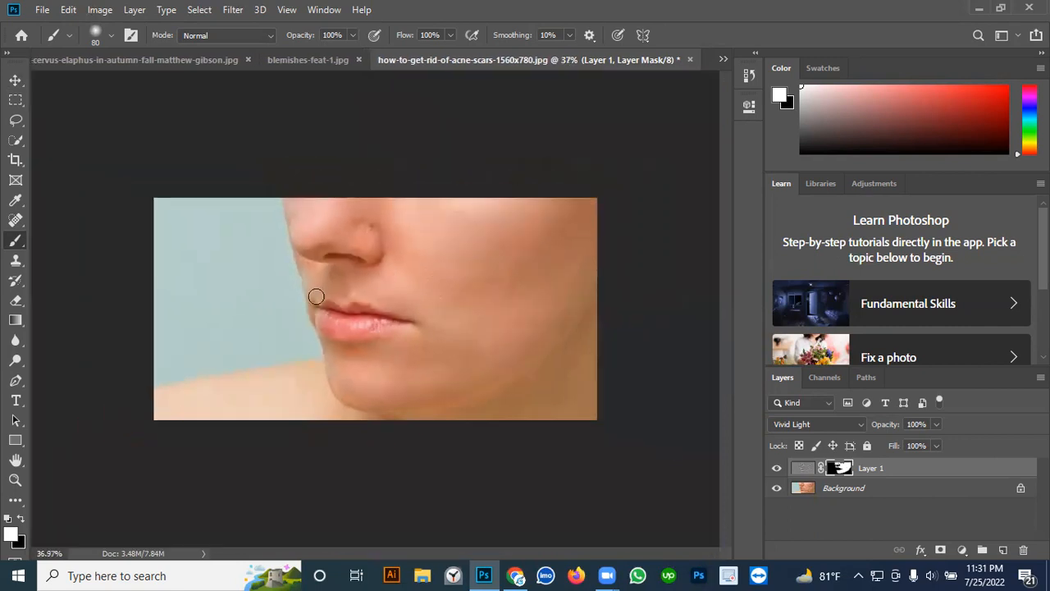
pyautogui.scroll(-1, 316, 295)
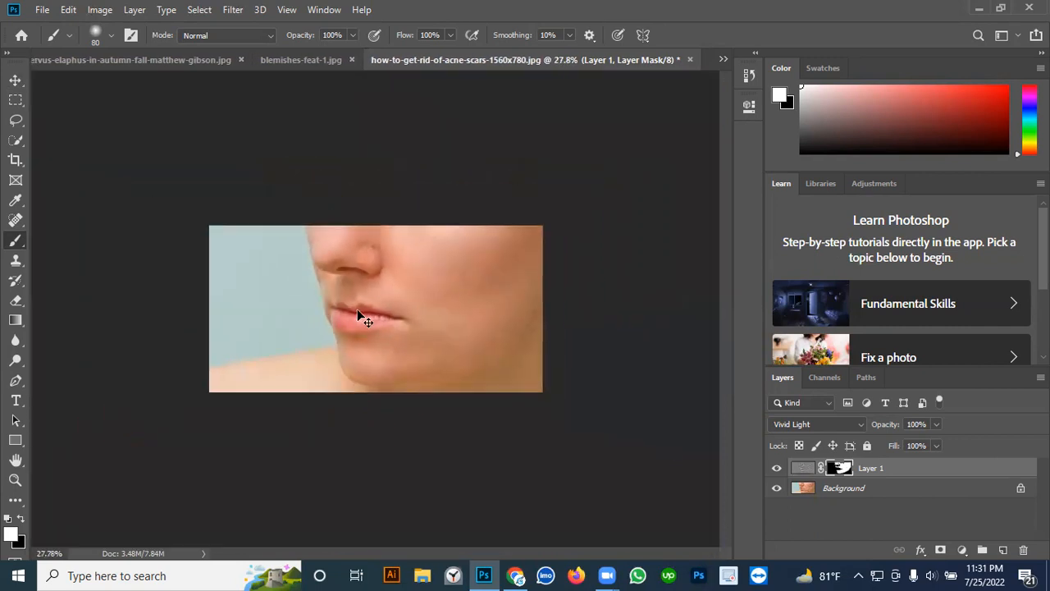
pyautogui.scroll(-1, 474, 349)
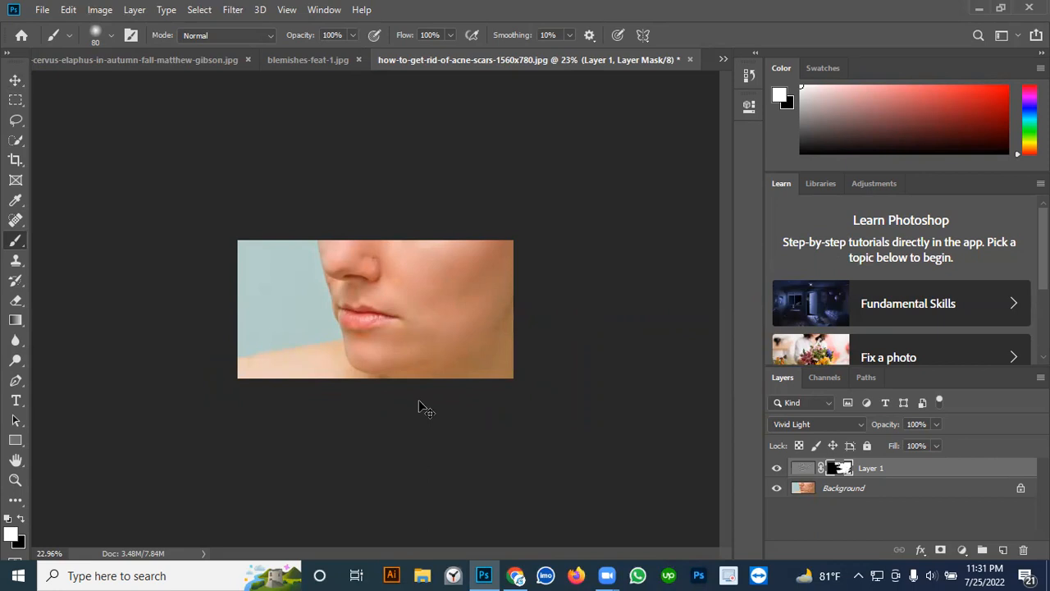
pyautogui.click(776, 468)
pyautogui.click(776, 469)
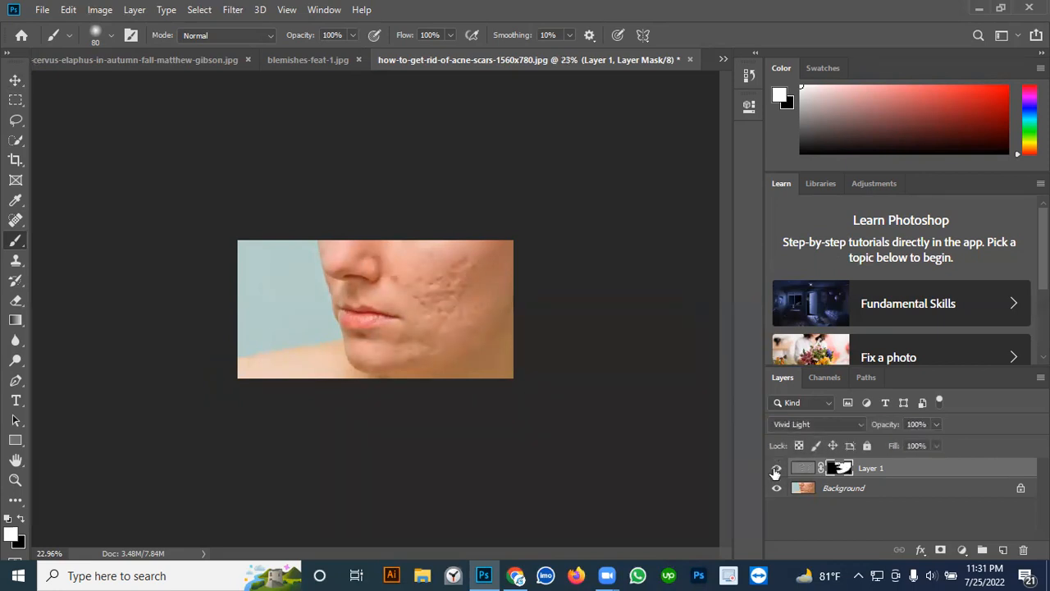
pyautogui.scroll(-2, 401, 265)
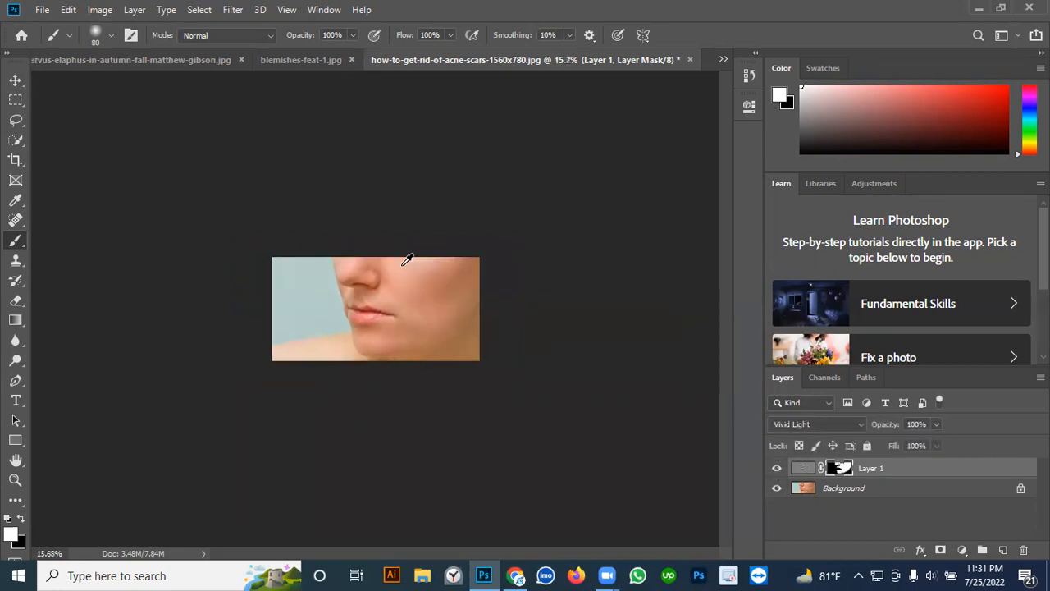
pyautogui.click(15, 80)
pyautogui.click(776, 469)
pyautogui.click(776, 469)
pyautogui.click(776, 469)
pyautogui.click(776, 469)
pyautogui.click(776, 469)
pyautogui.click(776, 469)
pyautogui.click(776, 469)
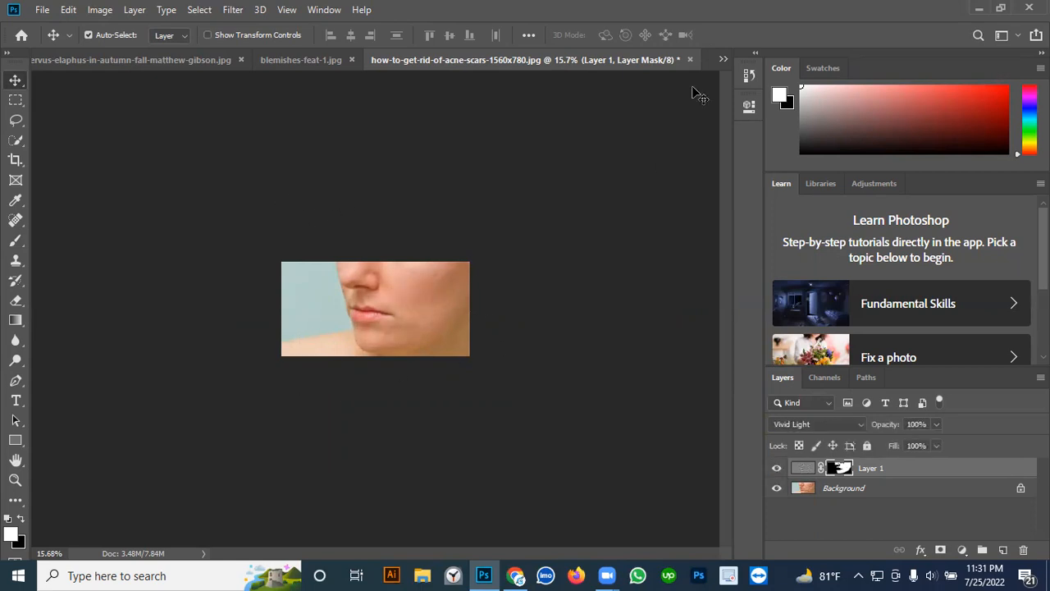
# Step: Switch to blemishes-feat-1.jpg, merge Layer 1 down and duplicate the resulting Background layer
pyautogui.click(319, 57)
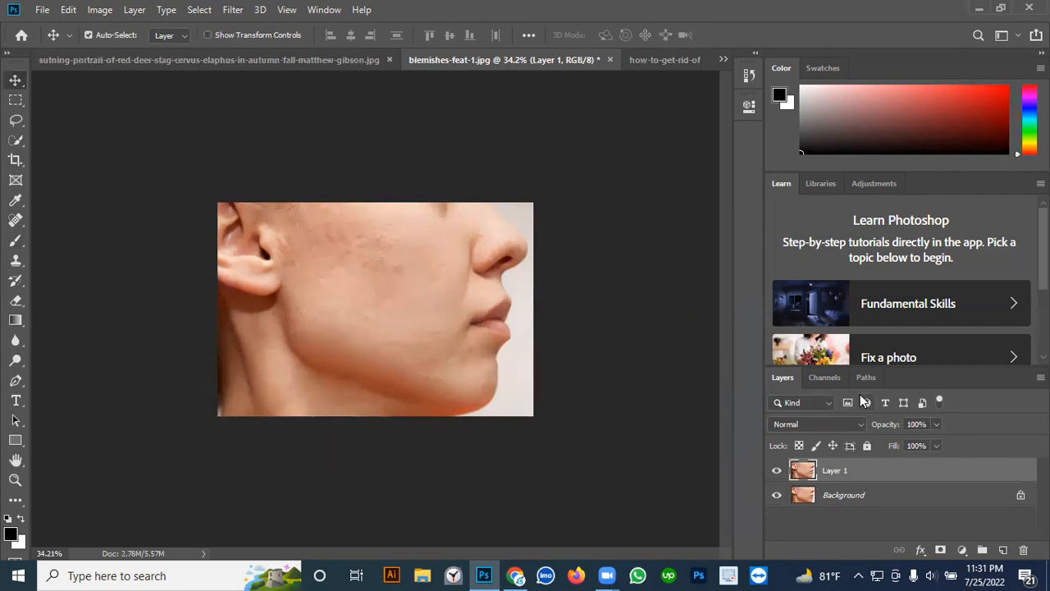
pyautogui.hotkey('ctrl', 'e')
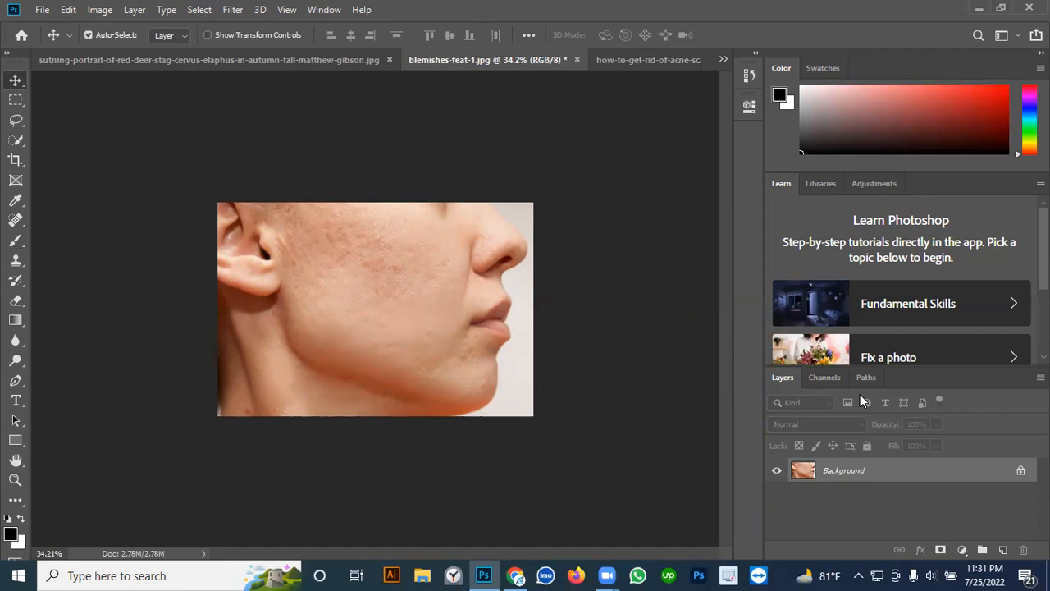
pyautogui.hotkey('ctrl', 'j')
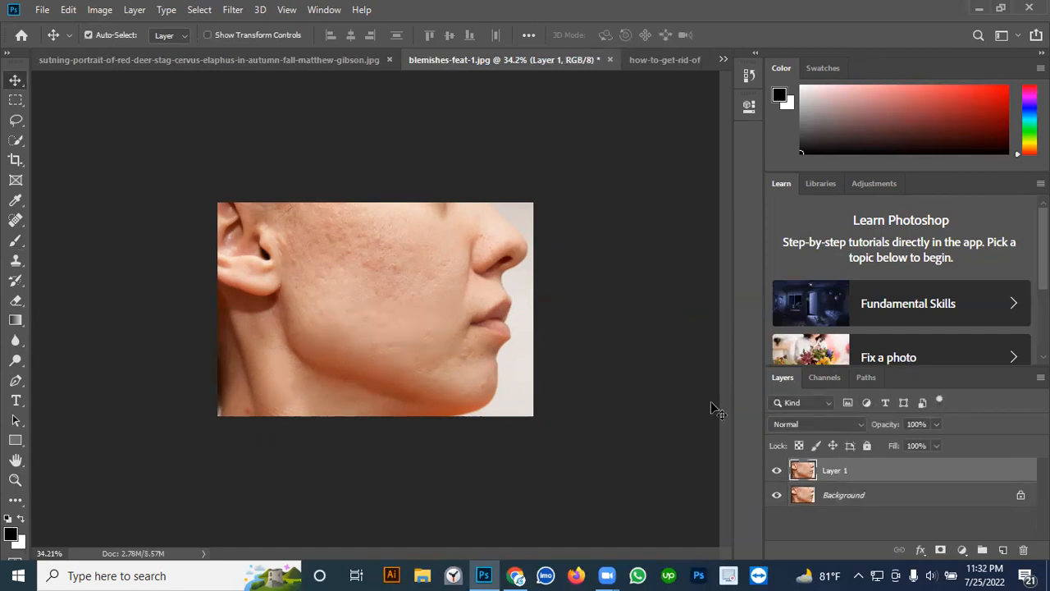
# Step: Set Layer 1's blend mode to Vivid Light and invert the layer's colours
pyautogui.click(846, 421)
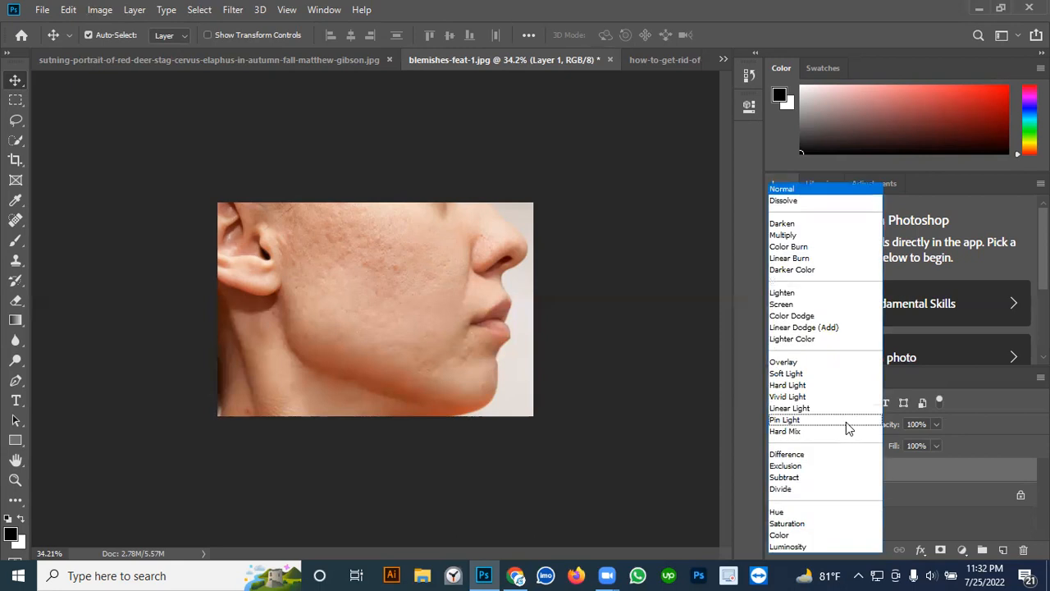
pyautogui.click(788, 396)
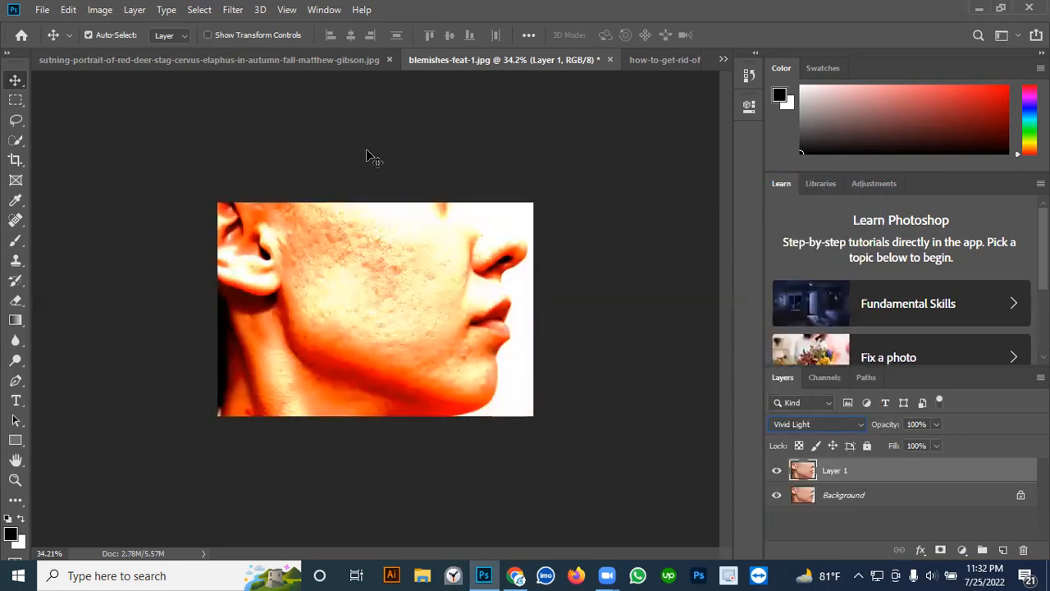
pyautogui.click(99, 9)
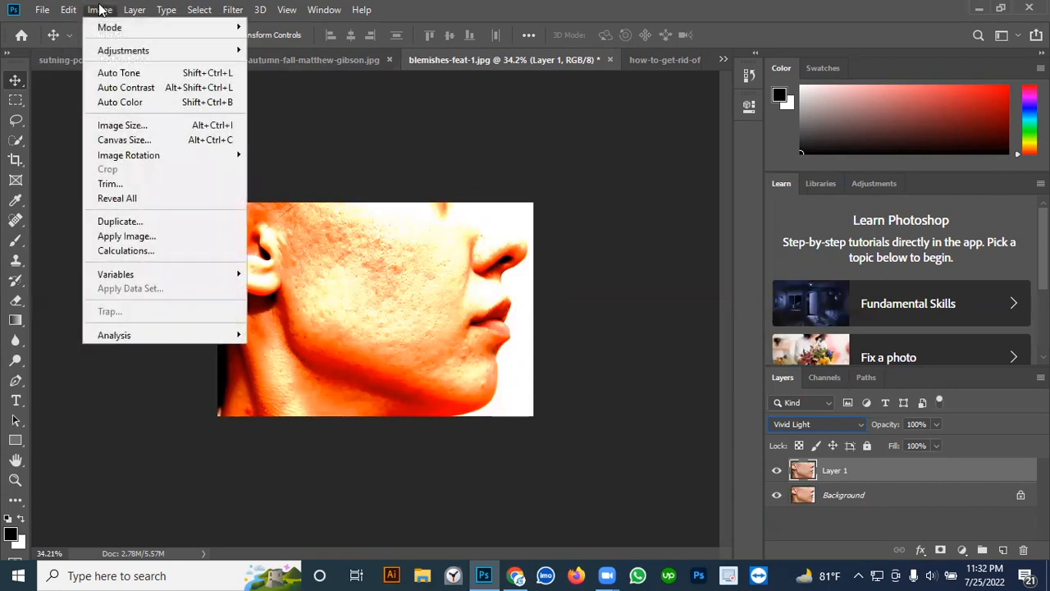
pyautogui.moveTo(137, 58)
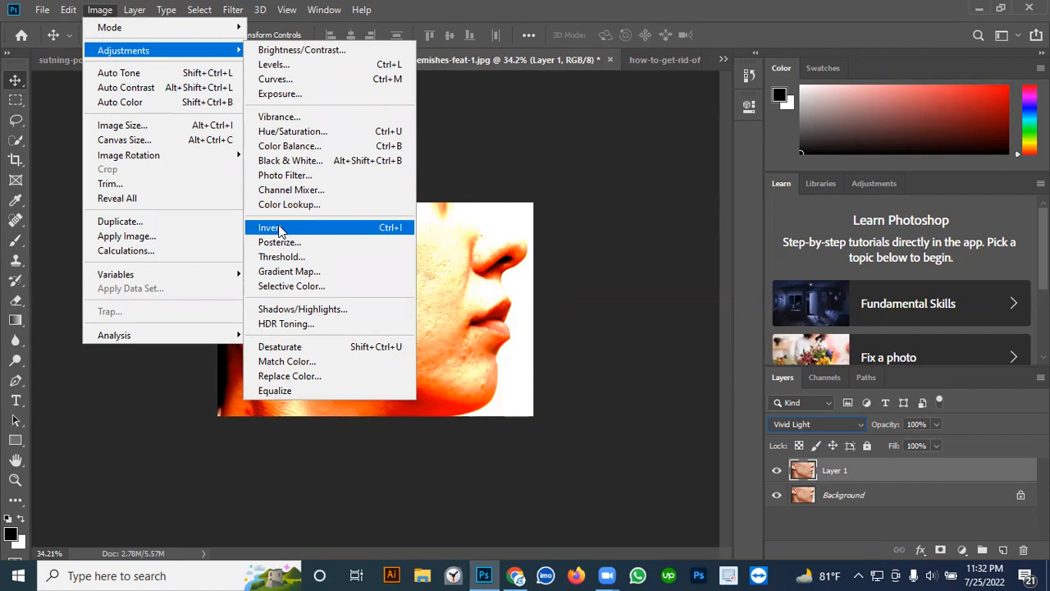
pyautogui.click(321, 232)
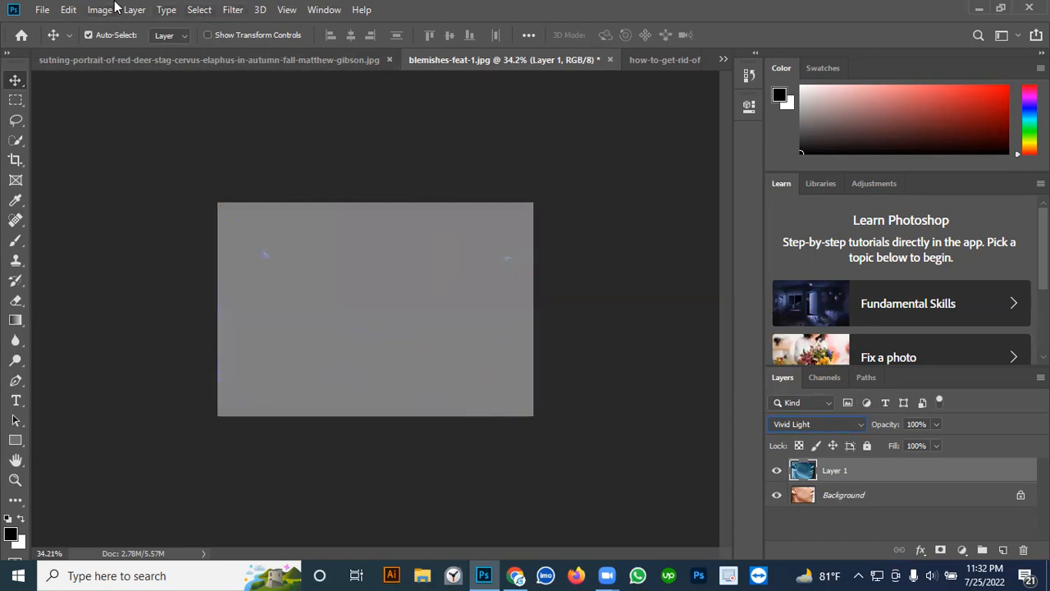
# Step: Apply the High Pass filter to Layer 1 with a radius of 20.3 pixels
pyautogui.click(224, 9)
pyautogui.moveTo(300, 319)
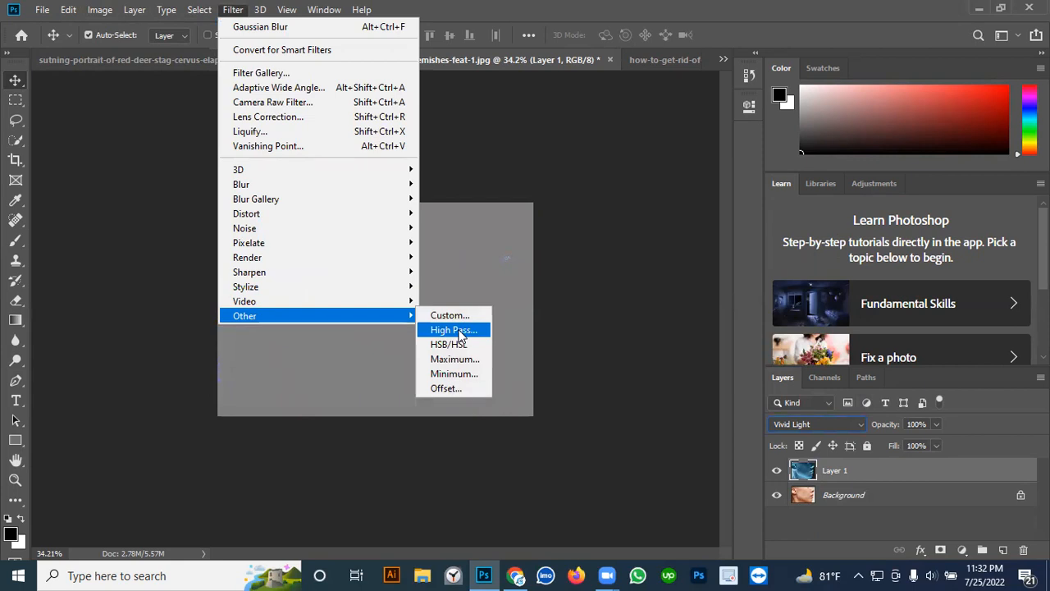
pyautogui.click(454, 330)
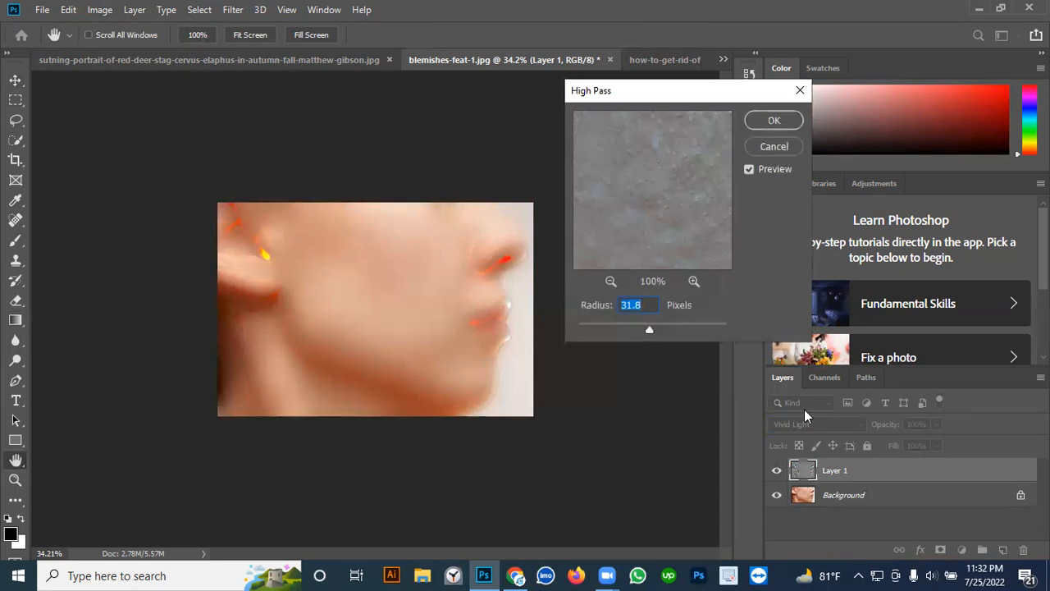
pyautogui.moveTo(648, 331)
pyautogui.mouseDown()
pyautogui.moveTo(629, 327)
pyautogui.moveTo(644, 326)
pyautogui.mouseUp()
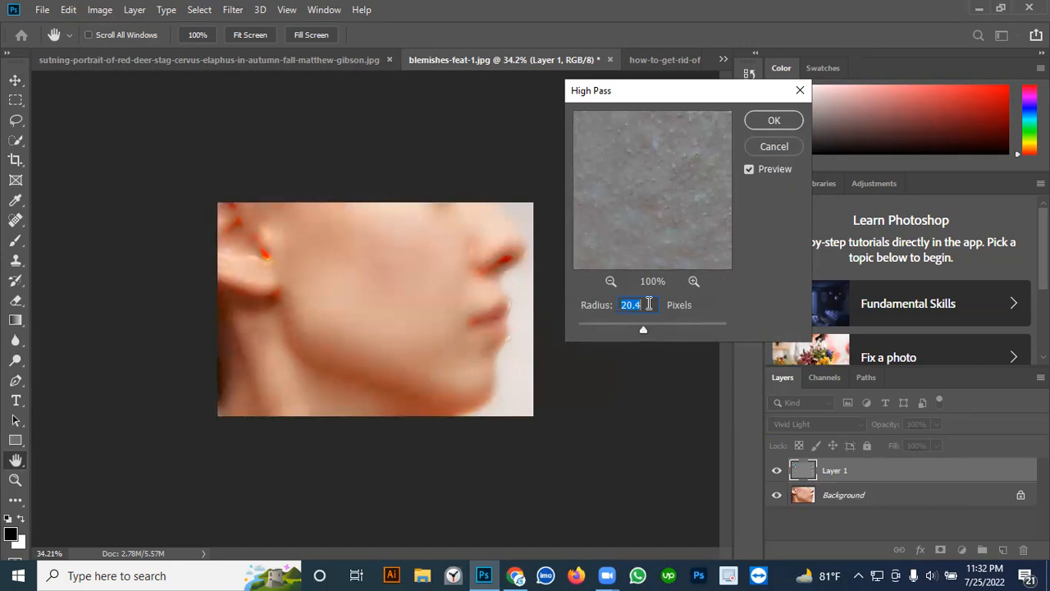
pyautogui.click(774, 121)
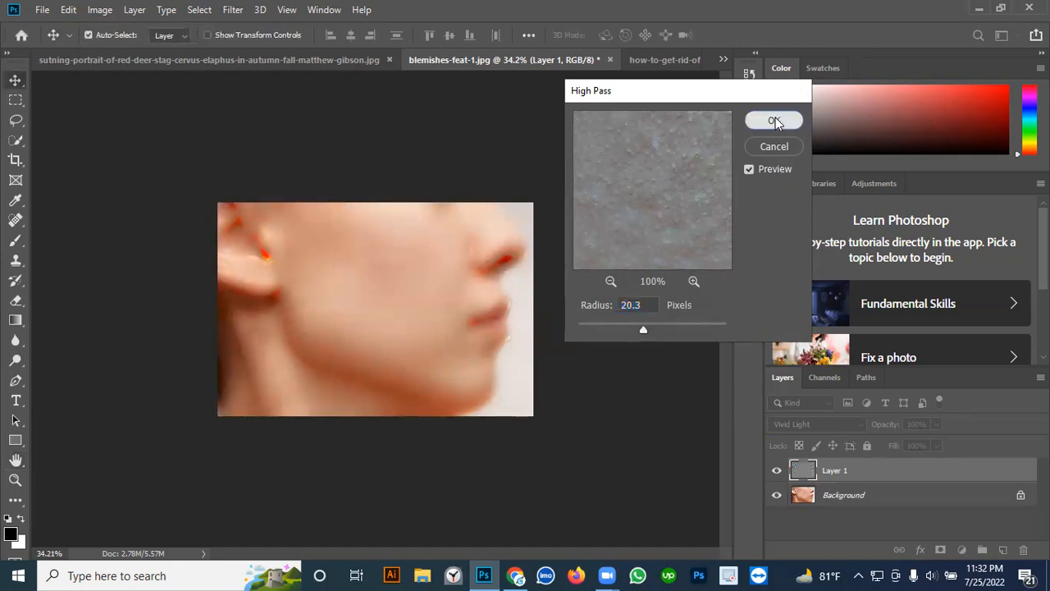
# Step: Apply a Gaussian Blur with a radius of 3.0 pixels to Layer 1, checking the cheek in the preview
pyautogui.click(230, 10)
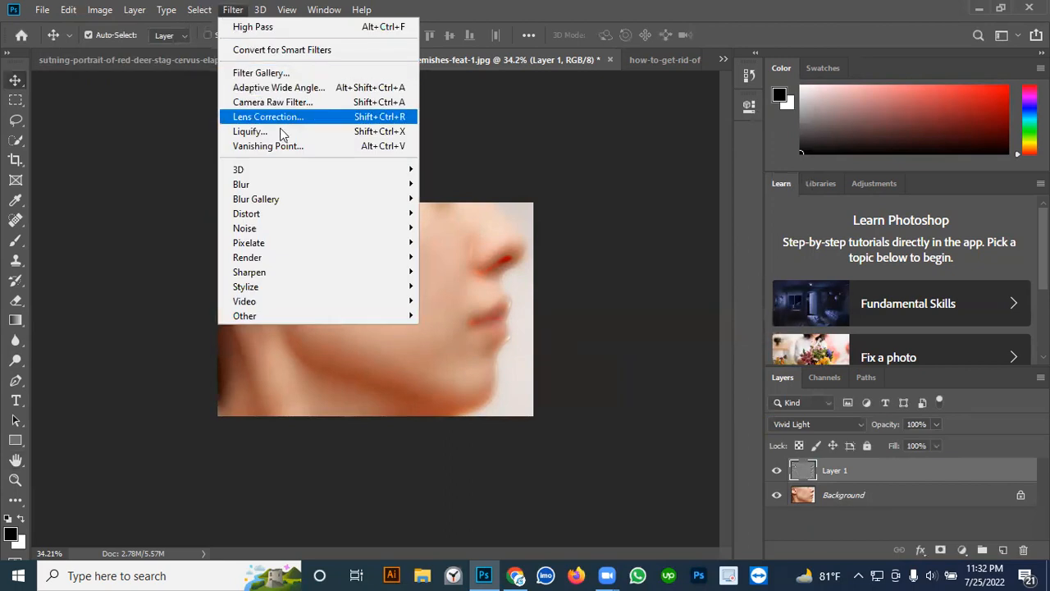
pyautogui.moveTo(237, 187)
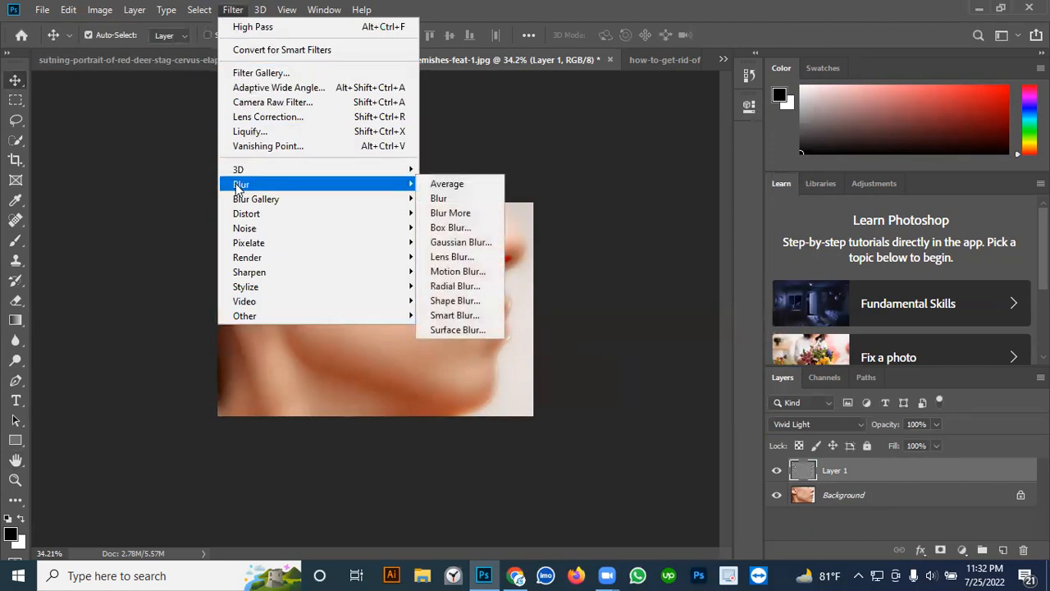
pyautogui.click(458, 242)
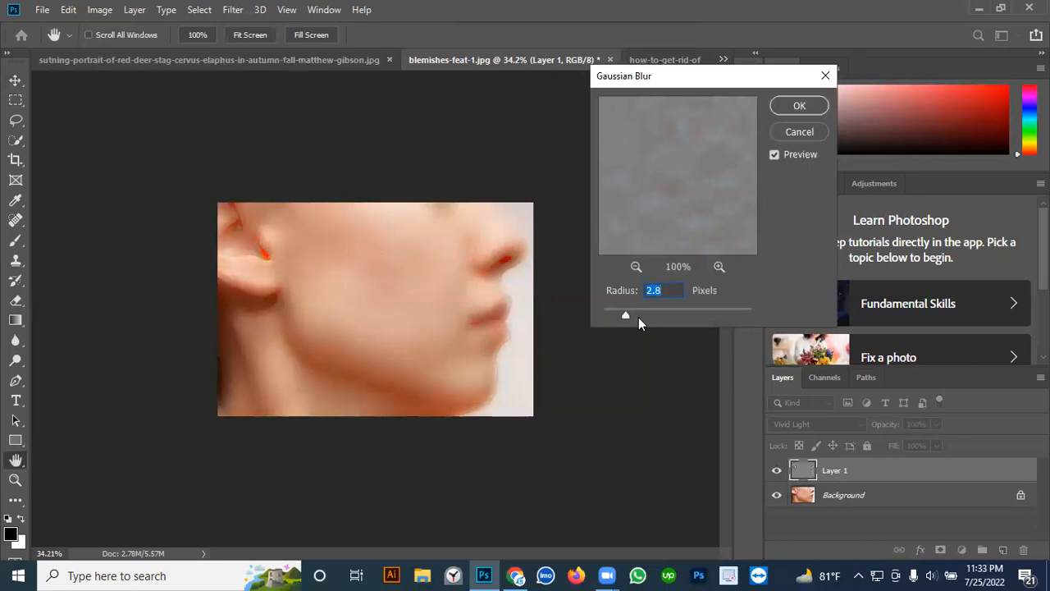
pyautogui.moveTo(625, 313)
pyautogui.mouseDown()
pyautogui.moveTo(605, 312)
pyautogui.moveTo(724, 314)
pyautogui.moveTo(615, 315)
pyautogui.mouseUp()
pyautogui.click(393, 278)
pyautogui.click(402, 315)
pyautogui.click(400, 265)
pyautogui.click(389, 278)
pyautogui.moveTo(617, 315); pyautogui.dragTo(625, 316)
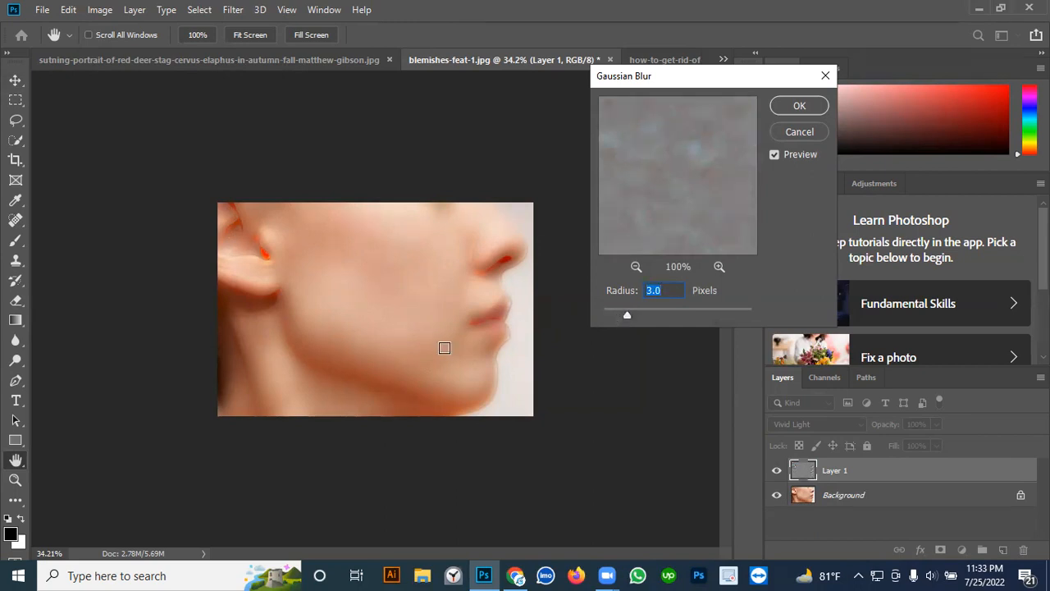
pyautogui.click(808, 106)
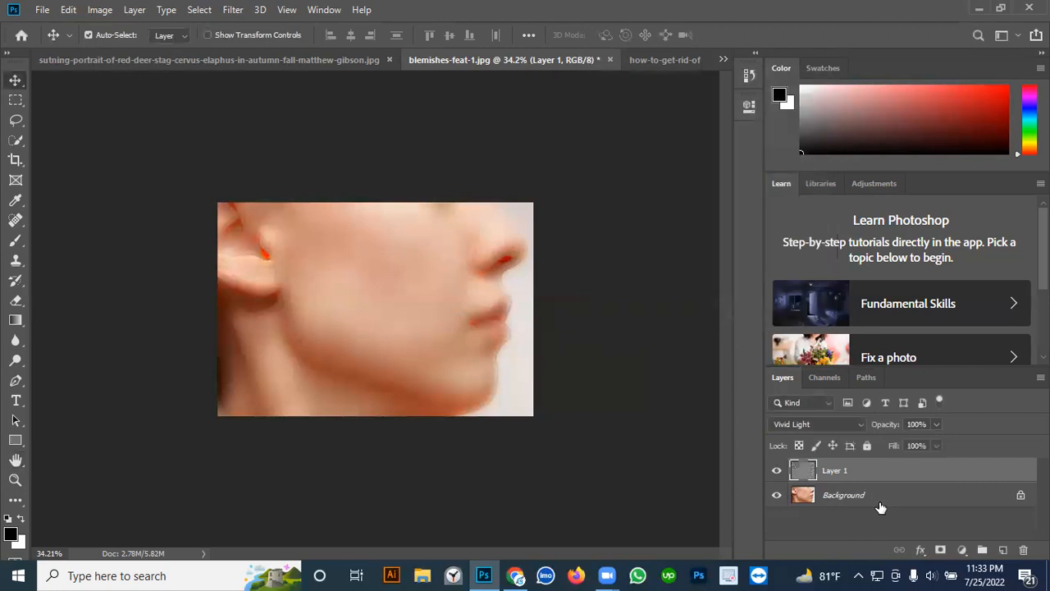
# Step: Add a layer mask to Layer 1 and invert it to black
pyautogui.click(941, 550)
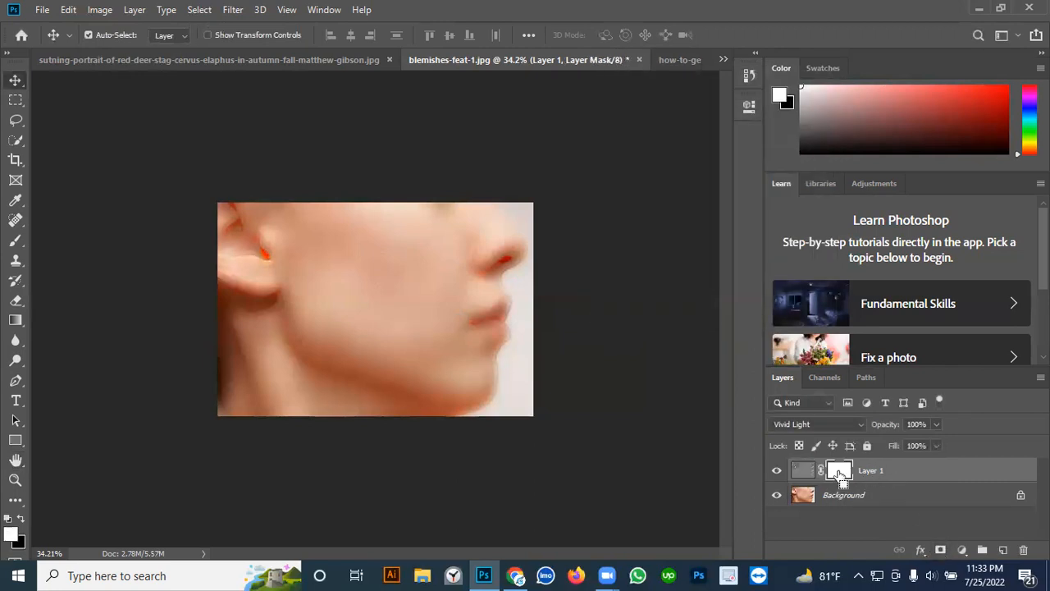
pyautogui.hotkey('ctrl', 'i')
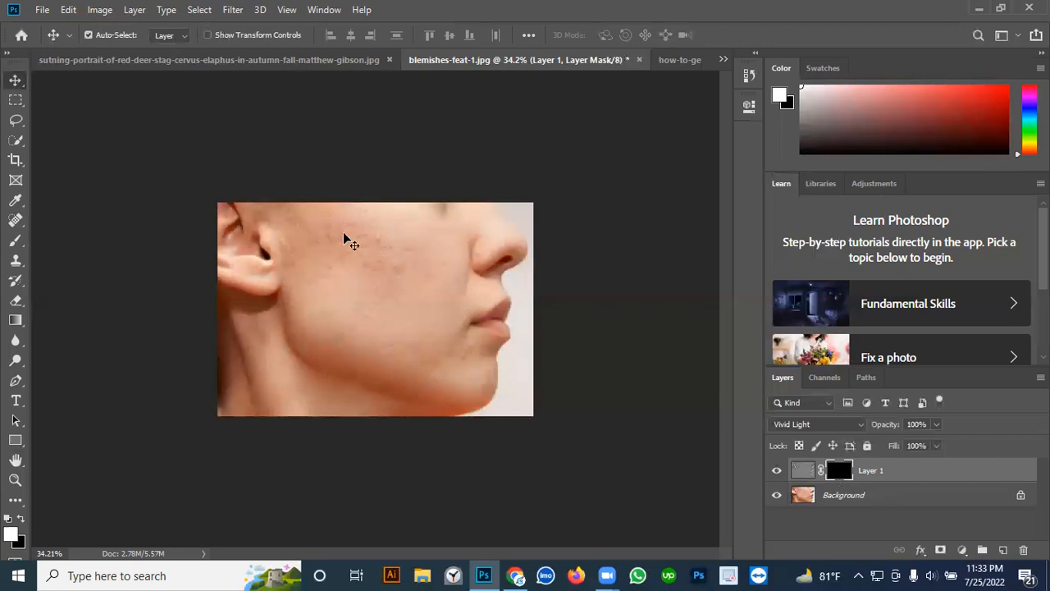
# Step: Enlarge the Brush tool to 250 px and paint white on Layer 1's mask over the blemishes across the cheek
pyautogui.click(14, 241)
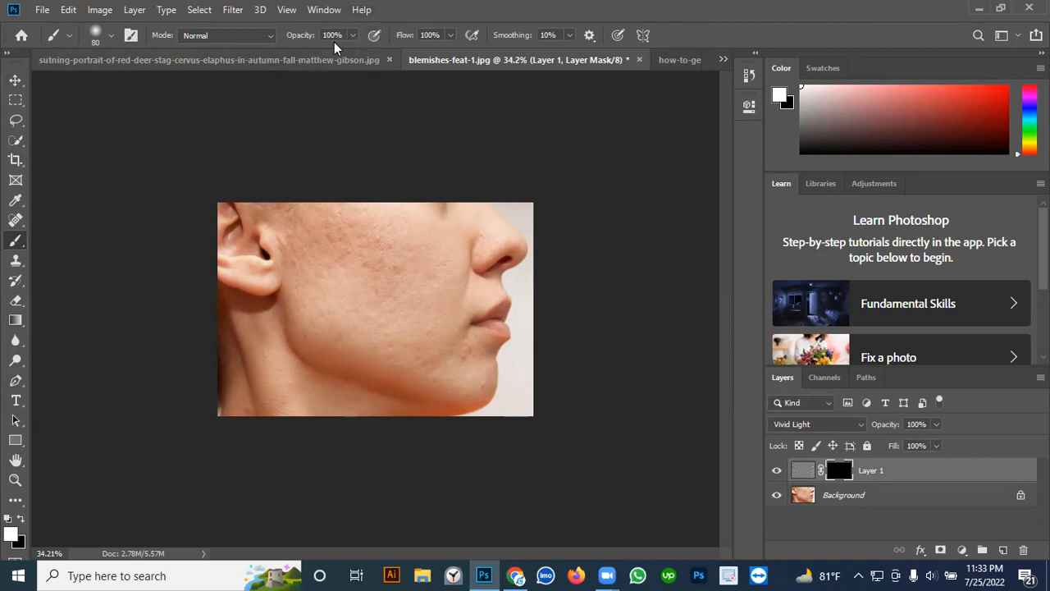
pyautogui.click(568, 35)
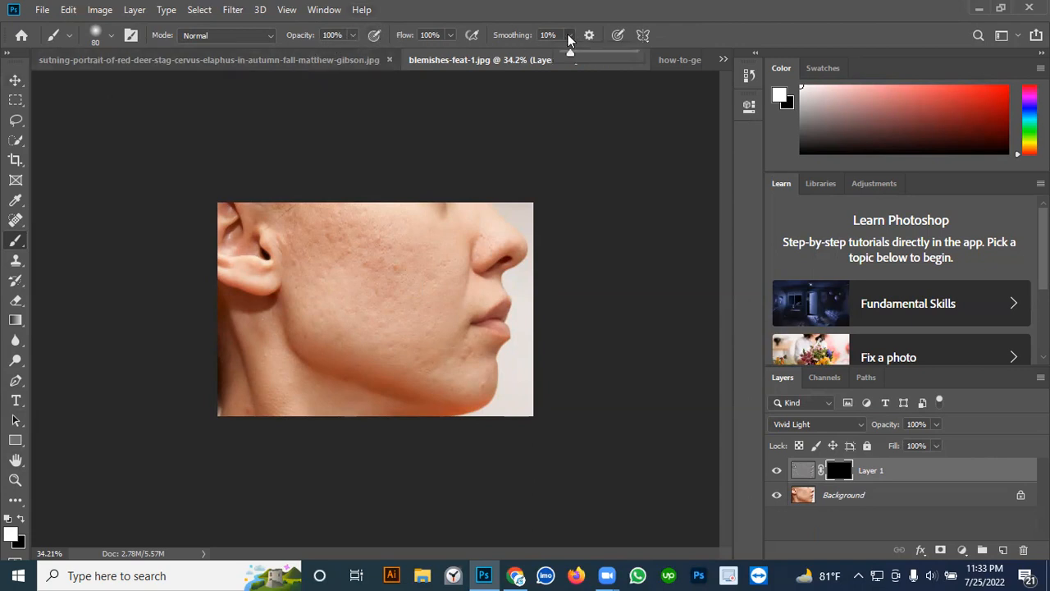
pyautogui.click(568, 37)
pyautogui.click(444, 236)
pyautogui.press(']')
pyautogui.press(']')
pyautogui.press(']')
pyautogui.press(']')
pyautogui.press(']')
pyautogui.press(']')
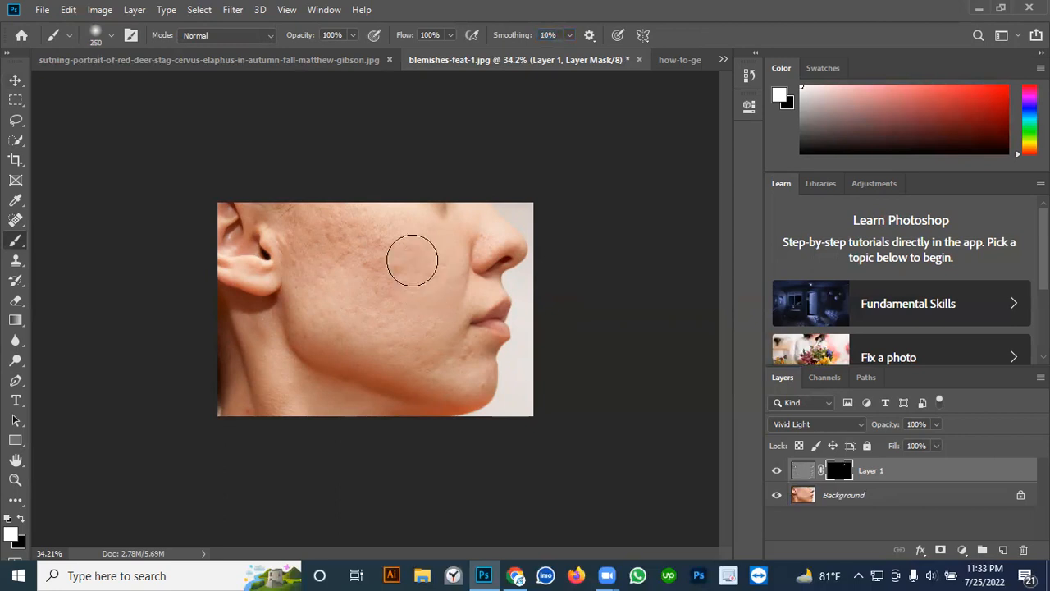
pyautogui.moveTo(378, 262)
pyautogui.mouseDown()
pyautogui.moveTo(325, 269)
pyautogui.moveTo(337, 296)
pyautogui.moveTo(389, 330)
pyautogui.moveTo(333, 327)
pyautogui.moveTo(396, 329)
pyautogui.moveTo(417, 310)
pyautogui.moveTo(442, 358)
pyautogui.moveTo(405, 348)
pyautogui.mouseUp()
# Step: Reduce the brush to 150 px and paint white on the mask over the remaining blemishes on the face, chin and jaw
pyautogui.press('[')
pyautogui.press('[')
pyautogui.press('[')
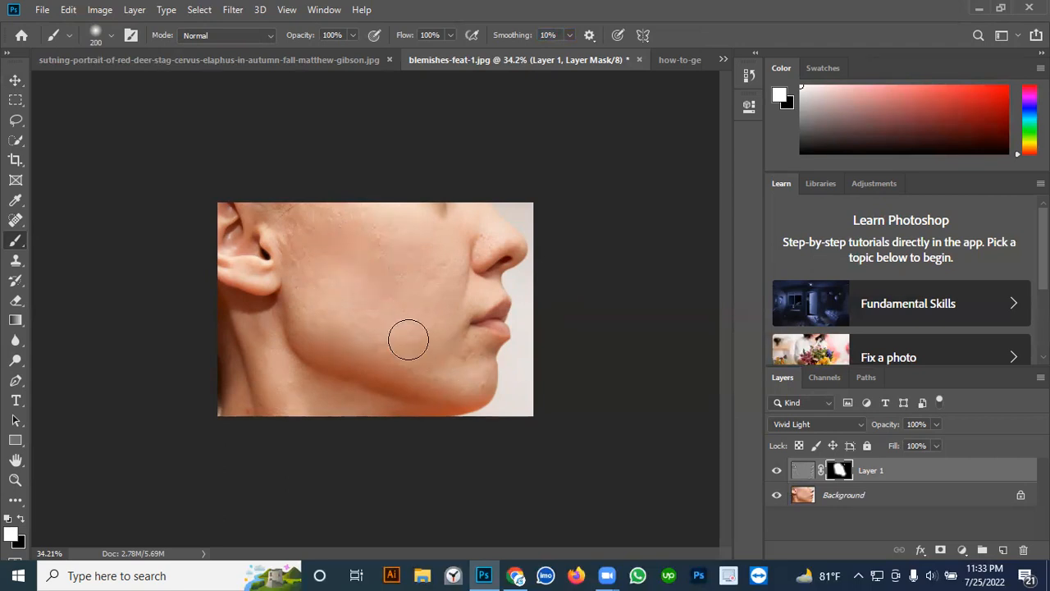
pyautogui.moveTo(459, 300)
pyautogui.mouseDown()
pyautogui.moveTo(443, 274)
pyautogui.moveTo(445, 242)
pyautogui.moveTo(319, 206)
pyautogui.moveTo(294, 221)
pyautogui.moveTo(311, 329)
pyautogui.moveTo(324, 337)
pyautogui.moveTo(298, 329)
pyautogui.moveTo(441, 369)
pyautogui.moveTo(465, 371)
pyautogui.moveTo(455, 351)
pyautogui.moveTo(480, 354)
pyautogui.moveTo(478, 368)
pyautogui.moveTo(444, 370)
pyautogui.moveTo(474, 372)
pyautogui.moveTo(460, 384)
pyautogui.moveTo(321, 376)
pyautogui.moveTo(303, 389)
pyautogui.moveTo(278, 377)
pyautogui.moveTo(287, 405)
pyautogui.moveTo(254, 397)
pyautogui.moveTo(216, 406)
pyautogui.moveTo(269, 439)
pyautogui.moveTo(285, 408)
pyautogui.moveTo(267, 329)
pyautogui.moveTo(299, 385)
pyautogui.moveTo(385, 414)
pyautogui.moveTo(313, 406)
pyautogui.moveTo(453, 419)
pyautogui.moveTo(451, 352)
pyautogui.moveTo(335, 266)
pyautogui.moveTo(415, 340)
pyautogui.moveTo(389, 407)
pyautogui.mouseUp()
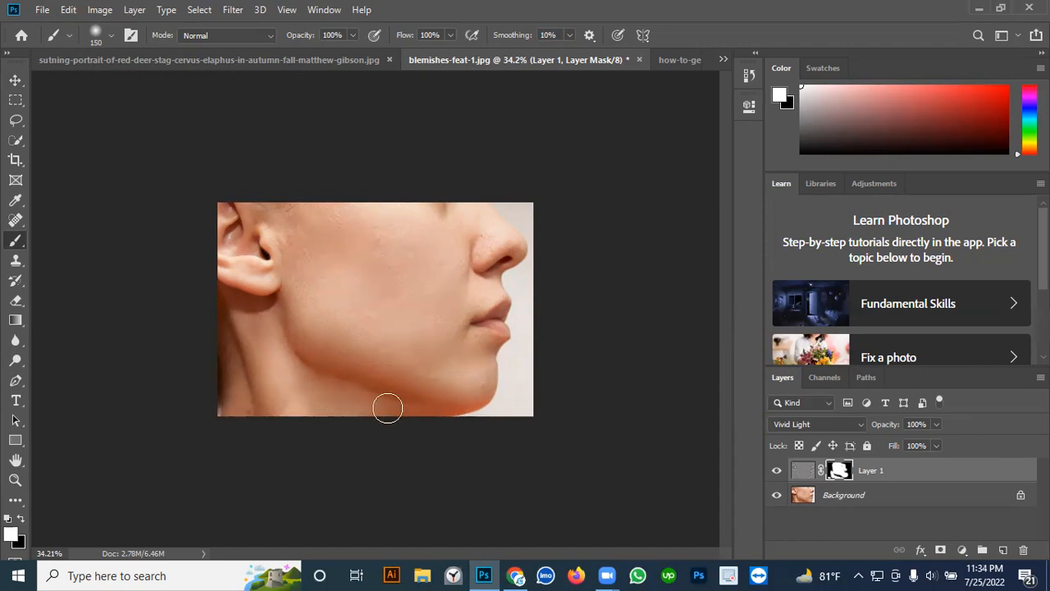
# Step: Toggle the foreground colour between black and white for Layer 1's mask, ending on white
pyautogui.click(21, 517)
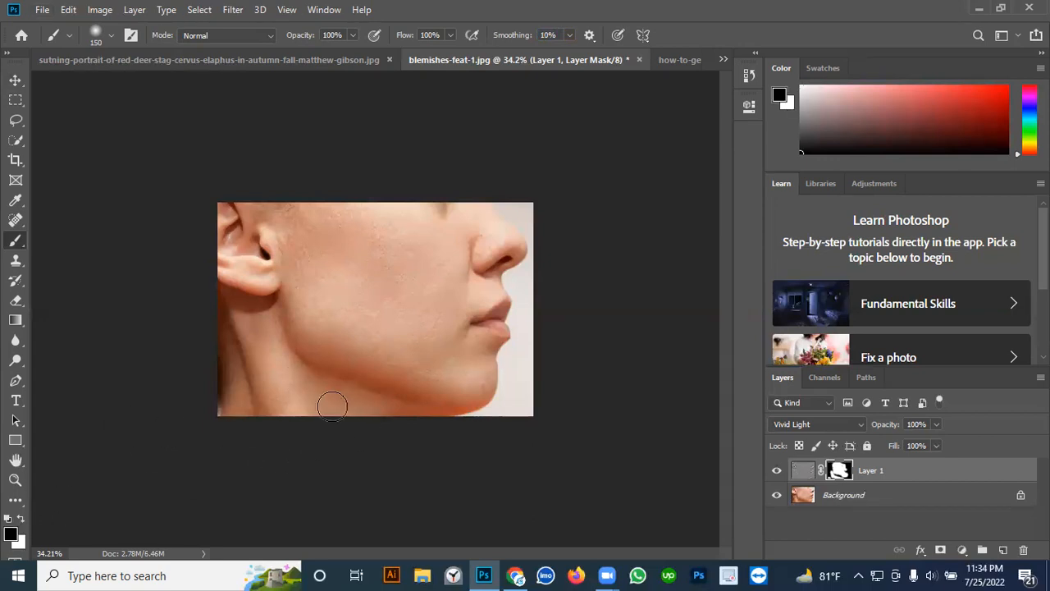
pyautogui.scroll(1, 333, 403)
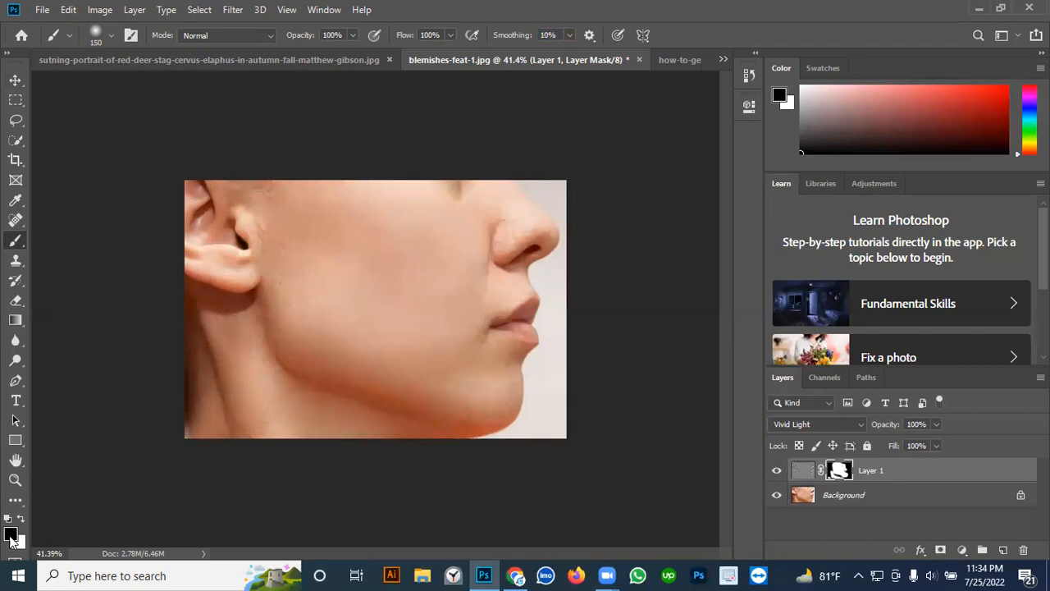
pyautogui.press('x')
pyautogui.press('x')
pyautogui.click(18, 520)
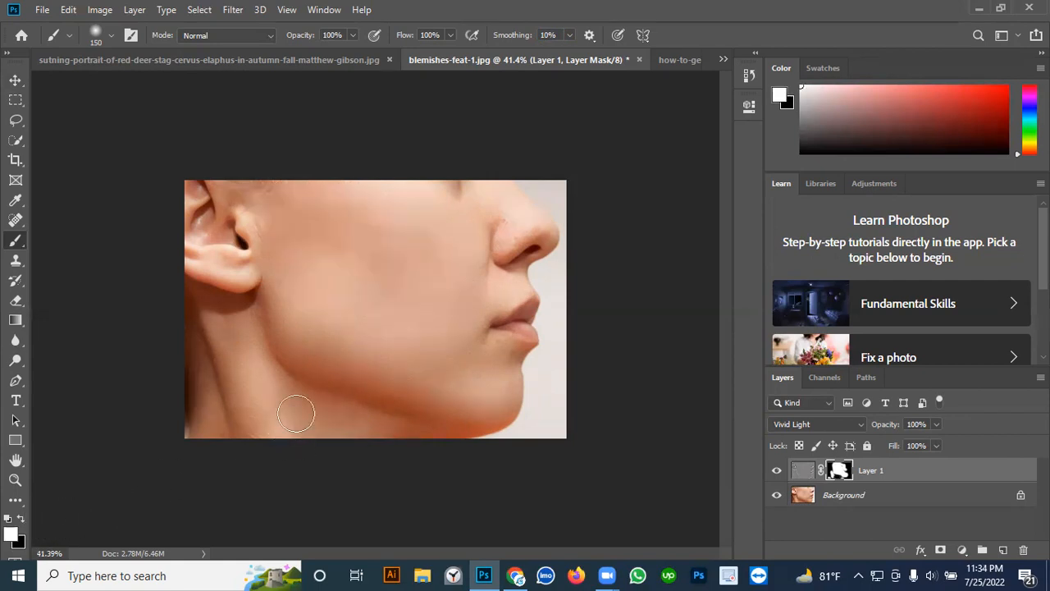
pyautogui.press('x')
pyautogui.press('x')
# Step: Reduce the brush to 70 px and touch up Layer 1's mask with white over the small areas around the nose and chin
pyautogui.scroll(-2, 361, 284)
pyautogui.scroll(4, 465, 247)
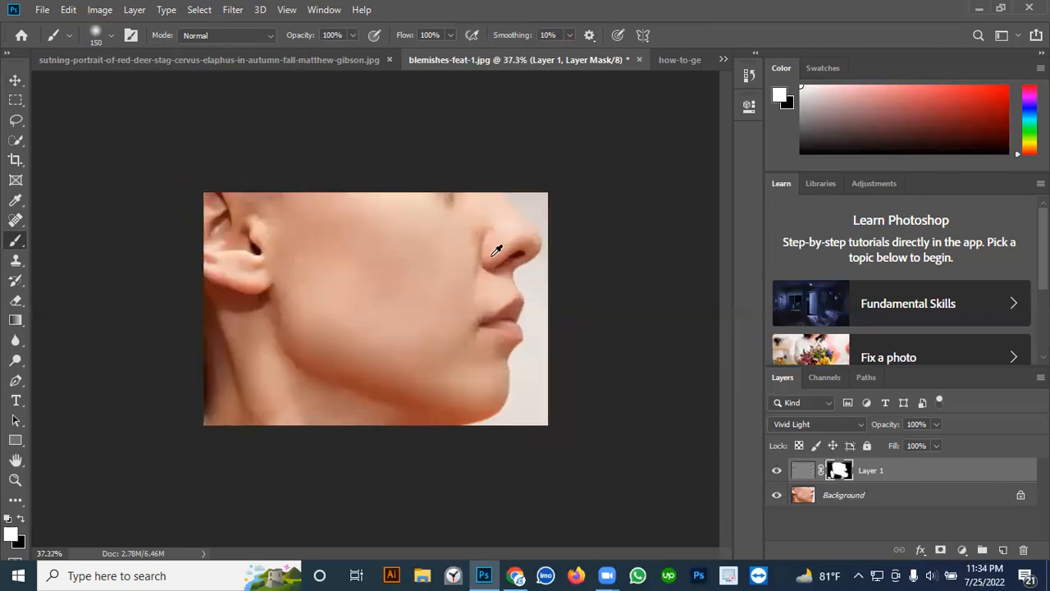
pyautogui.press('[')
pyautogui.press('[')
pyautogui.press('[')
pyautogui.press('[')
pyautogui.press('[')
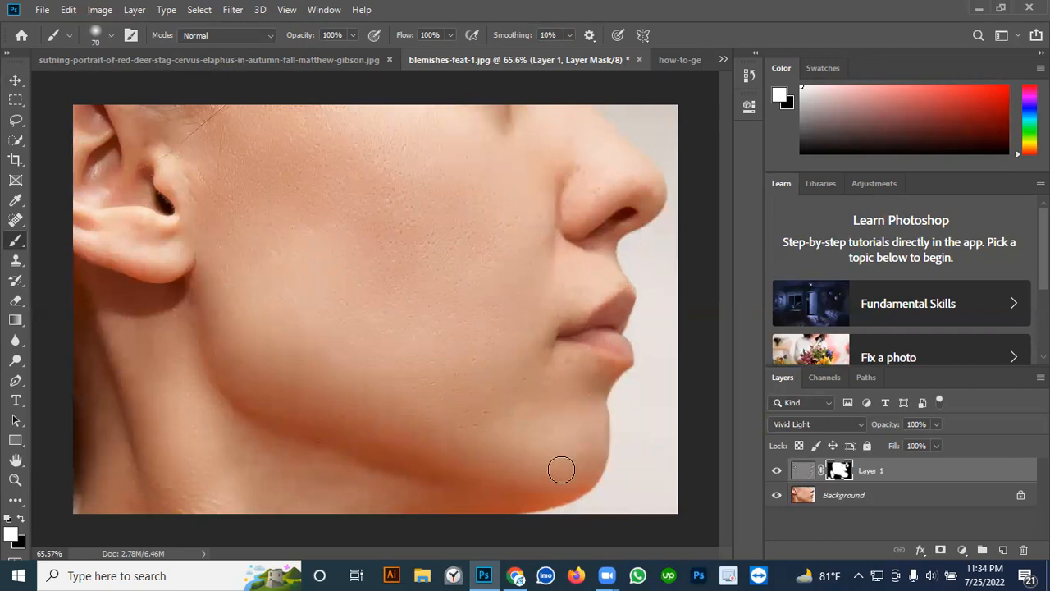
pyautogui.scroll(-5, 386, 335)
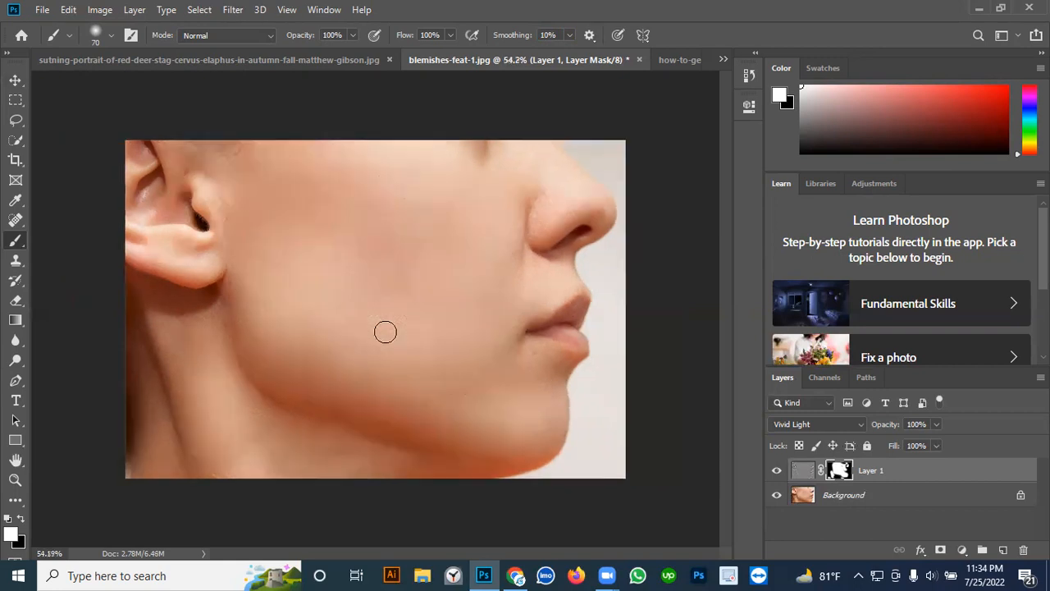
# Step: Hide and show Layer 1 repeatedly to compare the skin before and after retouching, ending with the layer shown
pyautogui.click(777, 472)
pyautogui.click(772, 474)
pyautogui.click(772, 474)
pyautogui.click(774, 472)
pyautogui.click(772, 473)
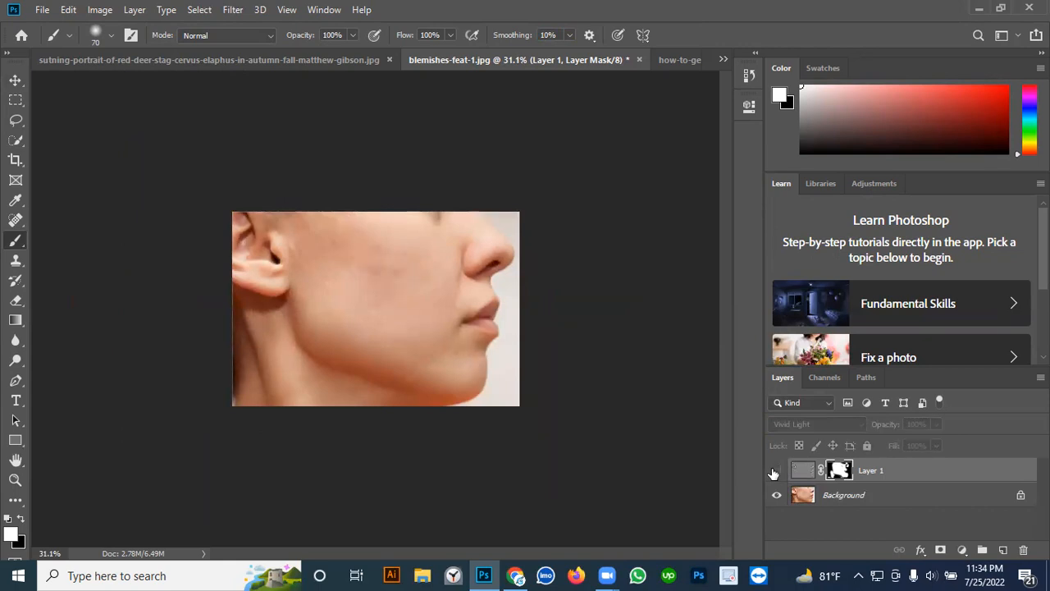
pyautogui.click(774, 472)
pyautogui.scroll(-3, 399, 335)
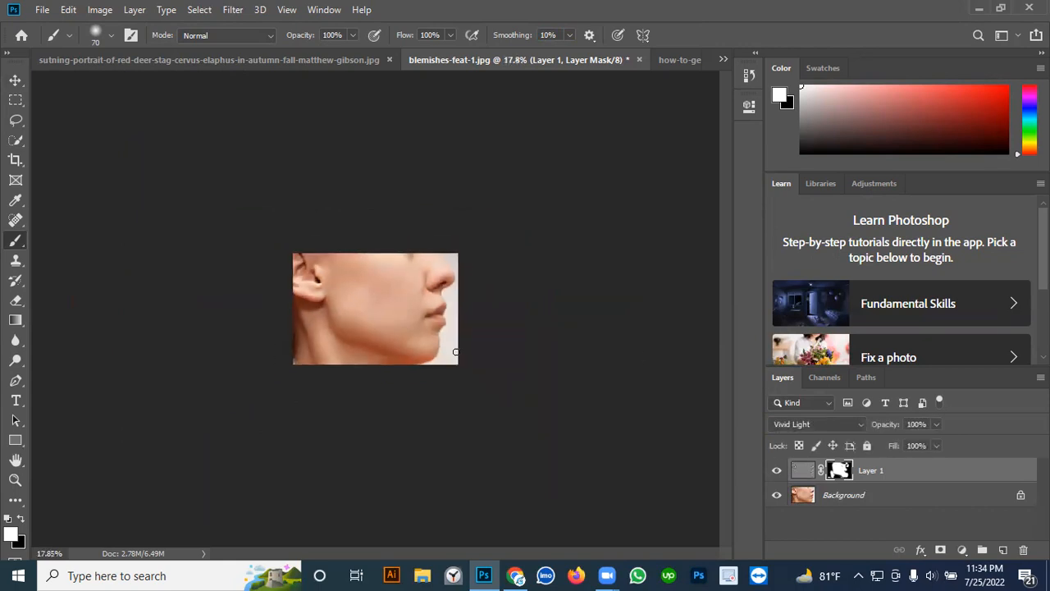